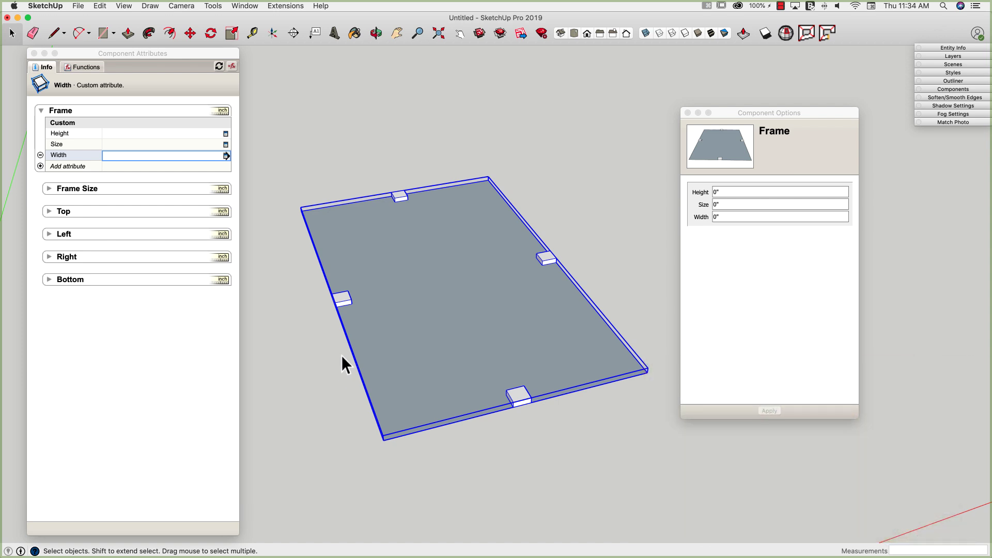
Set the Frame component's options to a Height of 36, a Size of 4 and a Width of 24 inches.
mouse_move(443, 251)
middle_mouse_down()
mouse_move(434, 237)
mouse_move(499, 259)
mouse_move(479, 231)
mouse_move(424, 251)
mouse_move(382, 283)
mouse_move(476, 274)
mouse_move(489, 277)
mouse_move(482, 300)
middle_mouse_up()
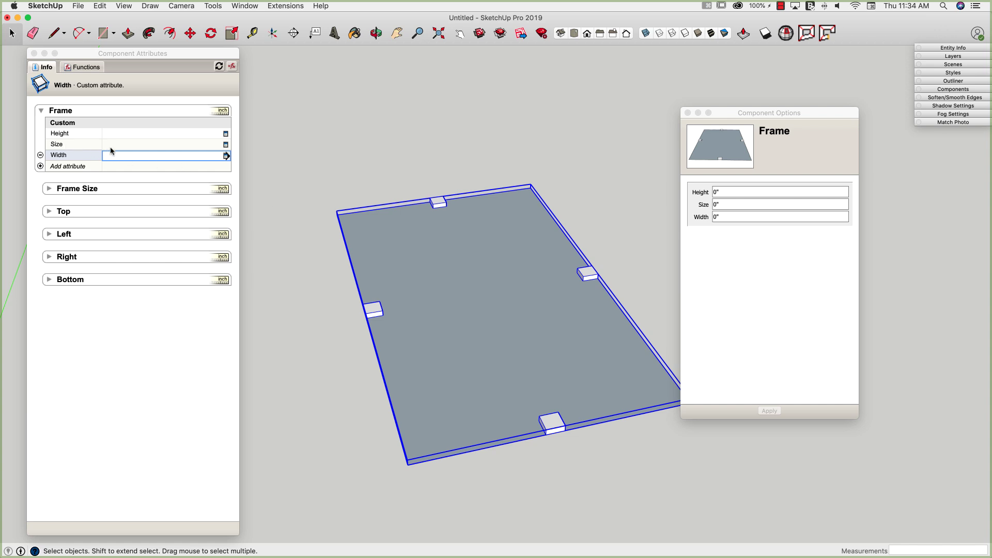
left_click_drag(767, 116, 861, 147)
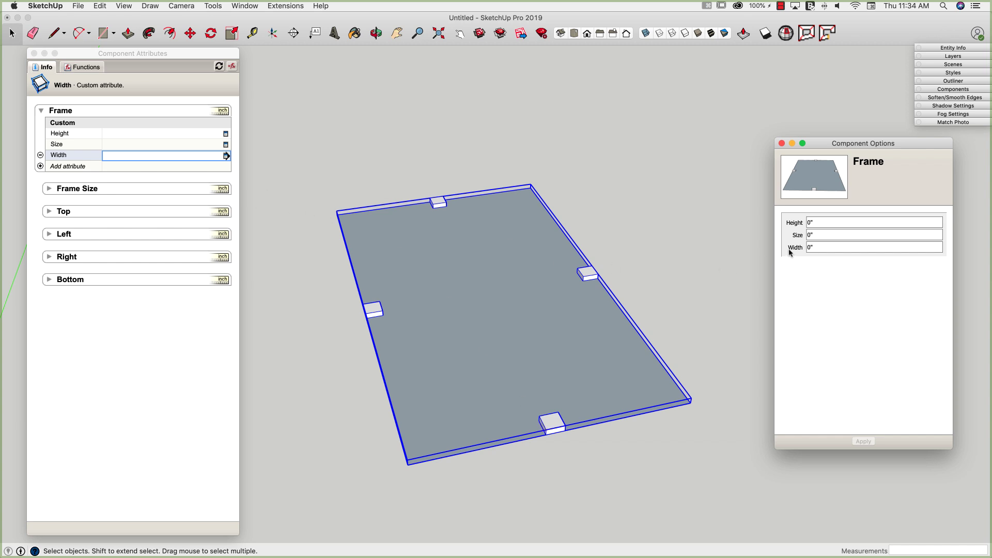
left_click(836, 222)
type("36")
key("Tab")
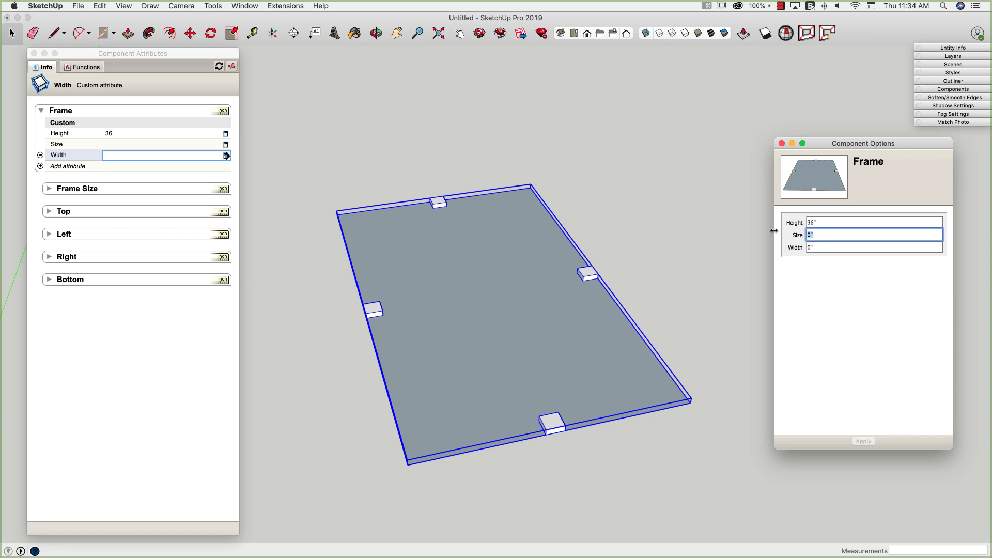
type("4")
left_click(822, 248)
left_click_drag(822, 248, 796, 246)
type("24")
key("Return")
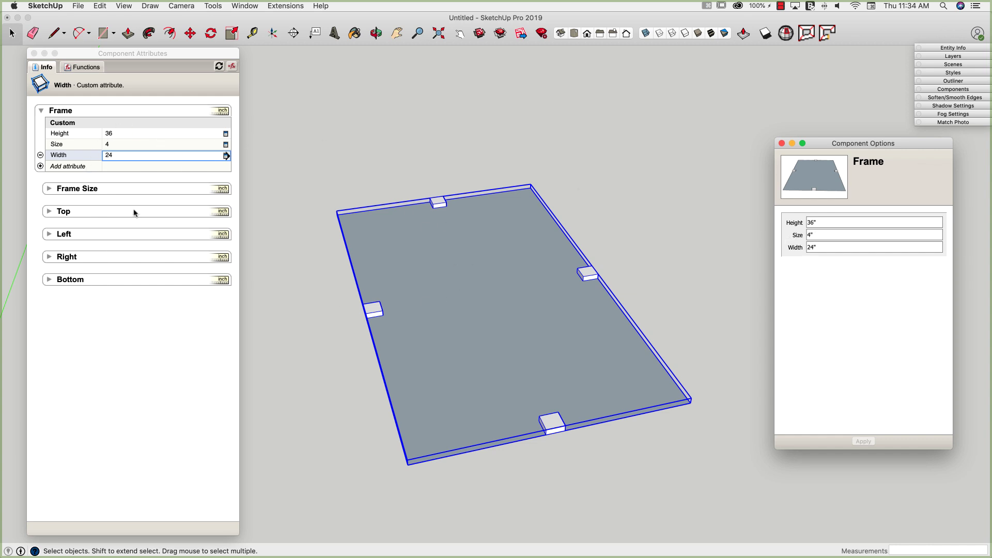
Add the LenX and LenY size attributes to the Frame Size subcomponent.
left_click(50, 190)
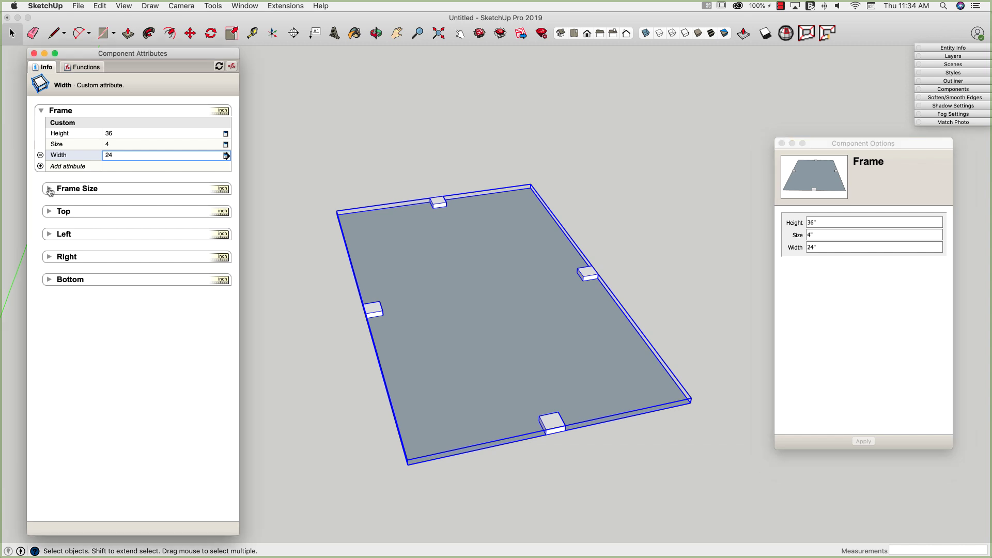
left_click(49, 190)
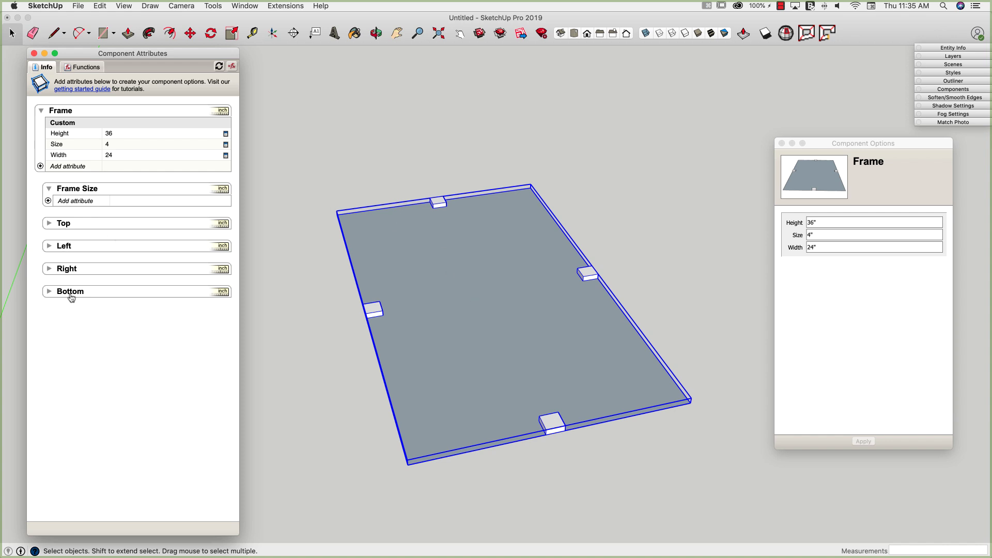
left_click(49, 224)
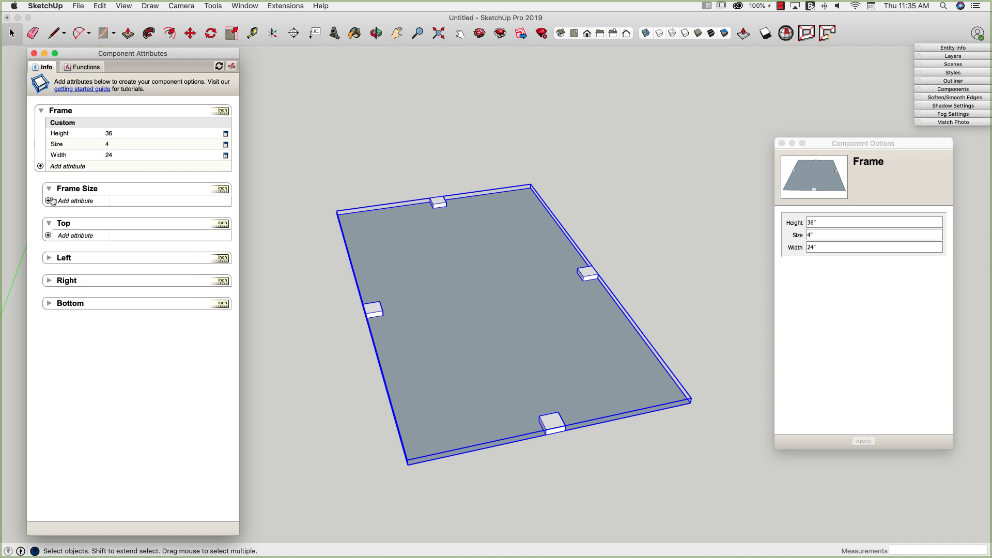
left_click(48, 201)
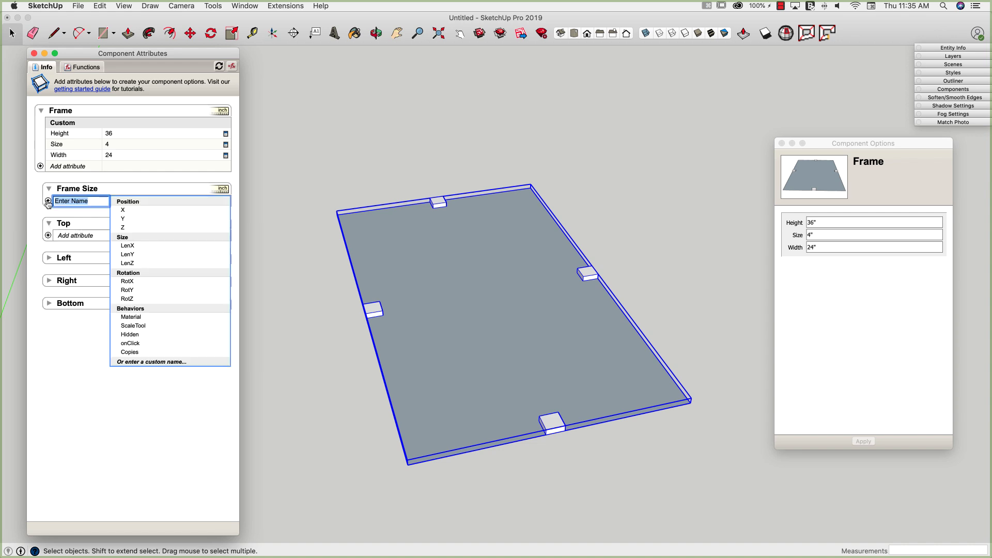
left_click(124, 248)
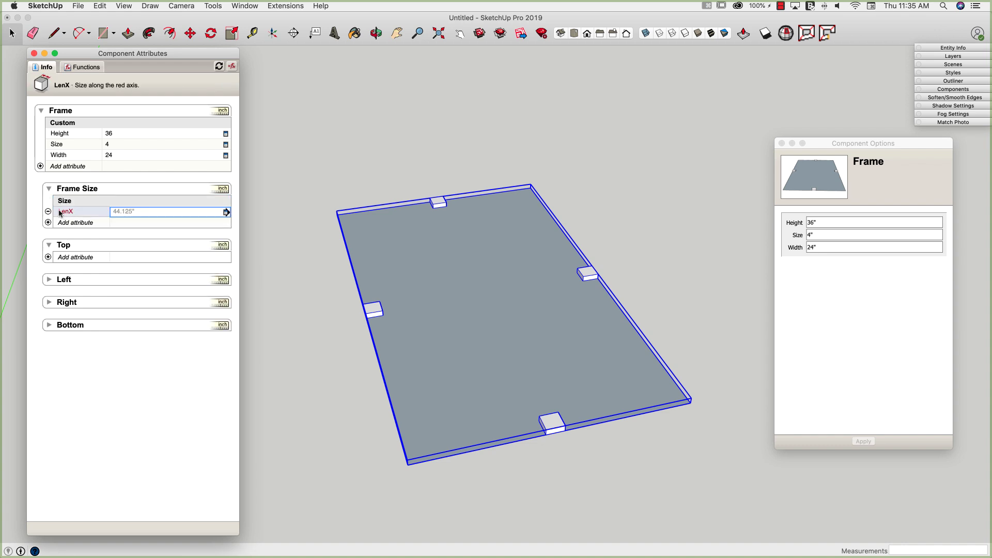
left_click(54, 223)
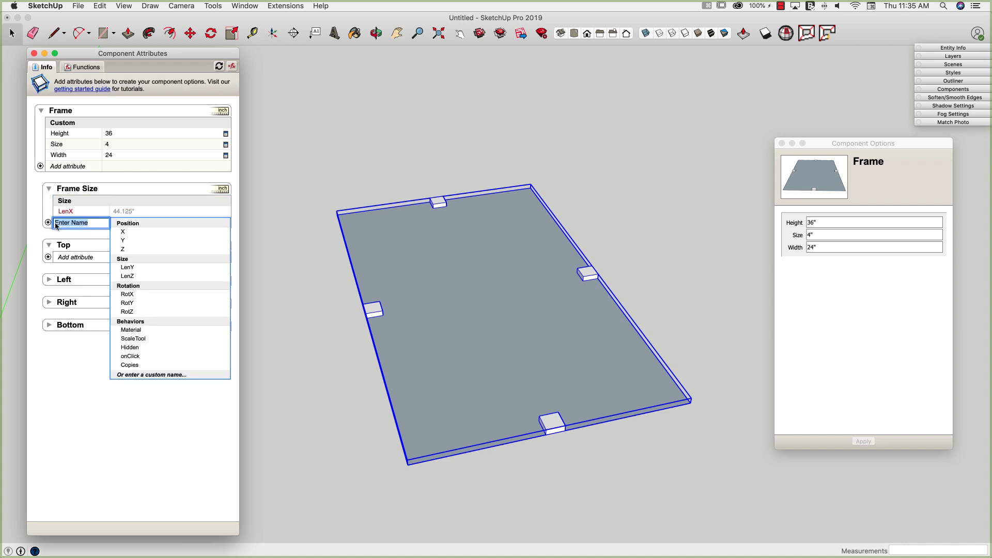
left_click(129, 267)
Set the Frame Size subcomponent's LenX to the formula =Frame!Width.
left_click(119, 212)
double_click(118, 212)
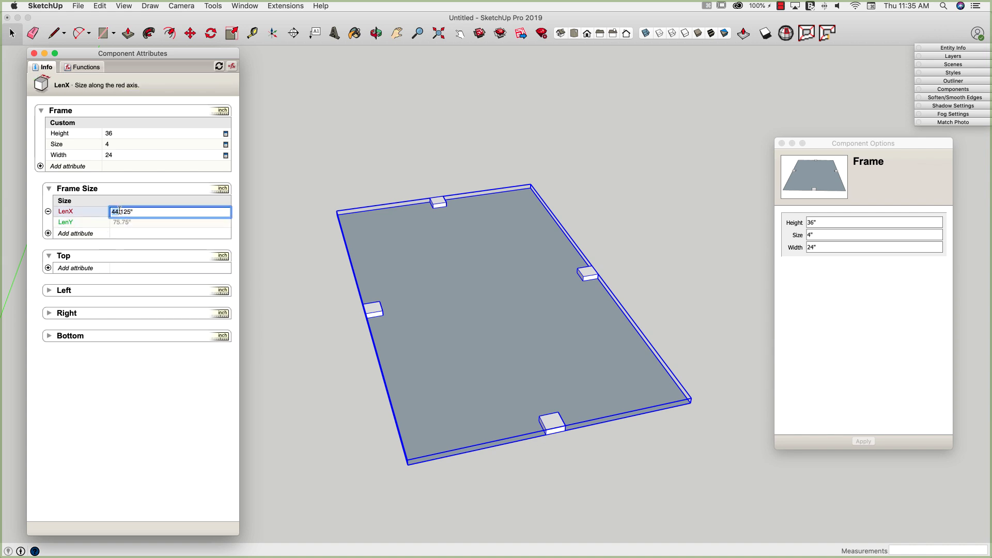
triple_click(148, 214)
type("=")
left_click(73, 157)
key("Return")
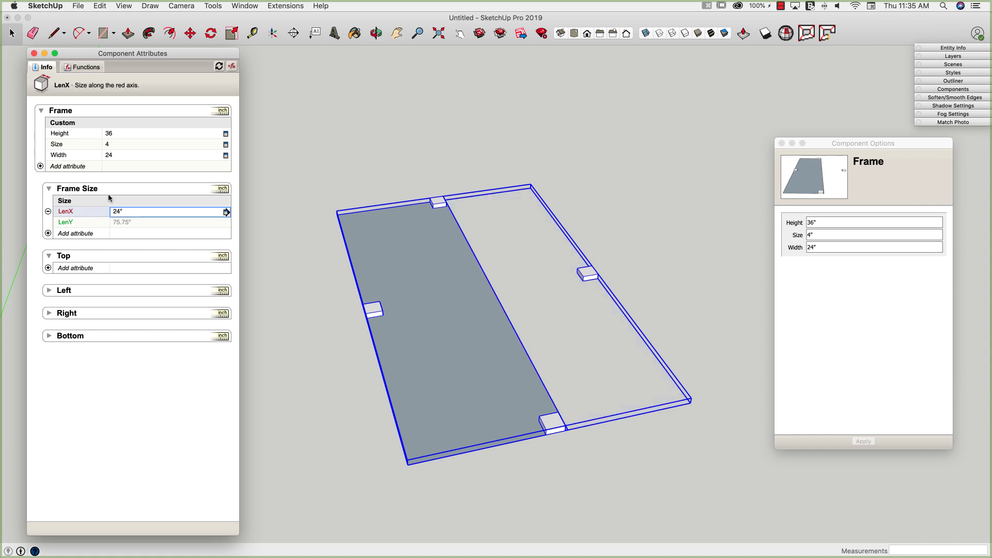
Set the Frame Size subcomponent's LenY to =Frame!Height and switch the attribute display to formulas.
left_click(144, 223)
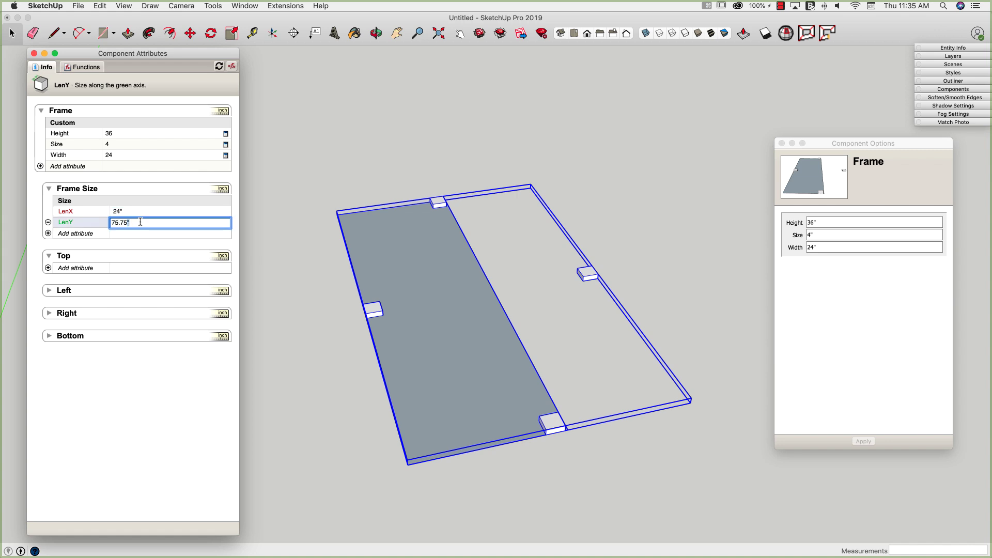
type("=")
left_click(60, 135)
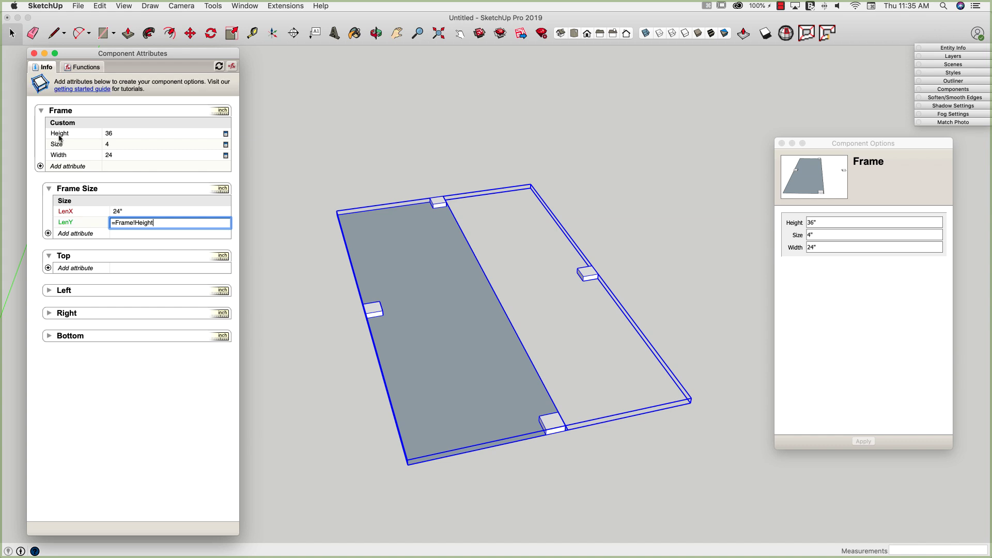
key("Return")
left_click(232, 67)
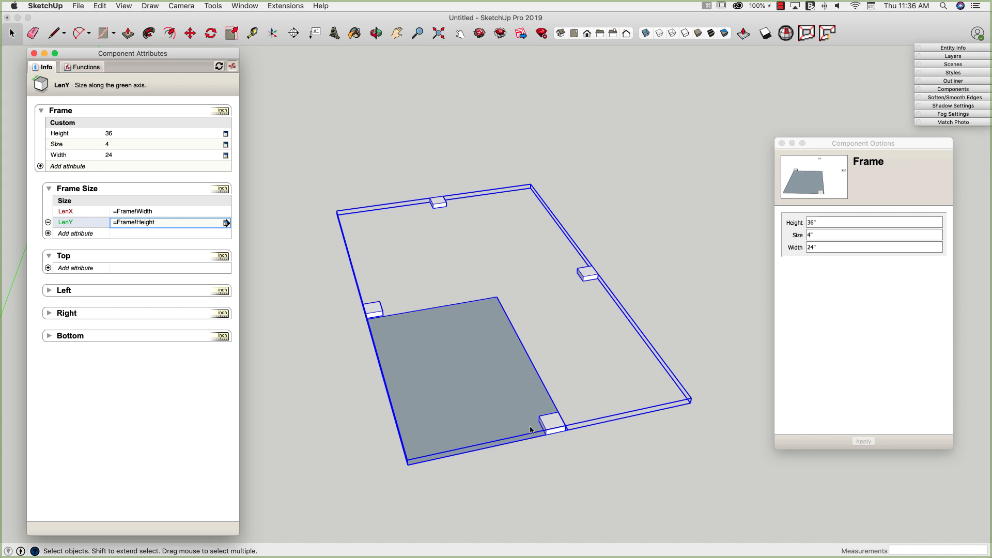
Add the X and Y position attributes to the Bottom subcomponent.
left_click(49, 336)
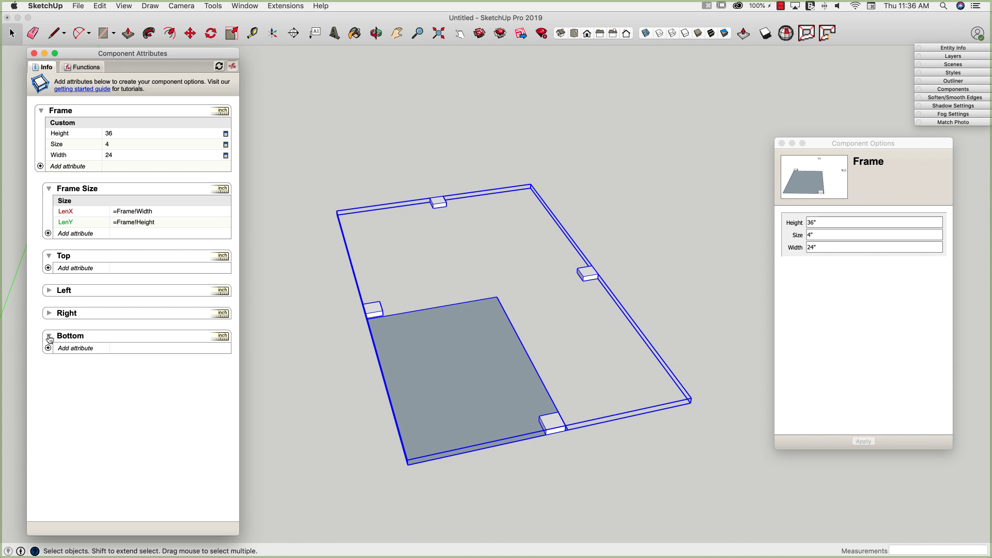
left_click(48, 349)
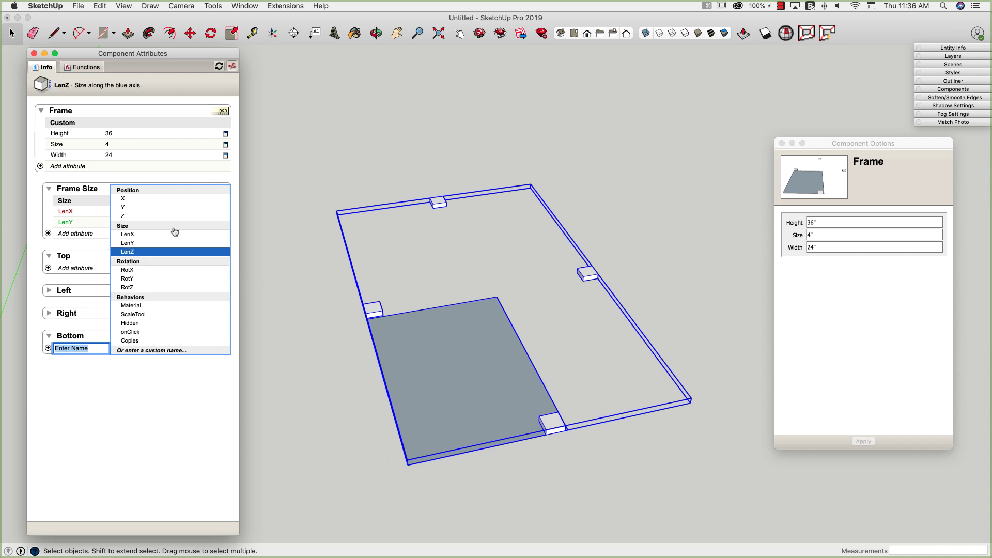
key("Escape")
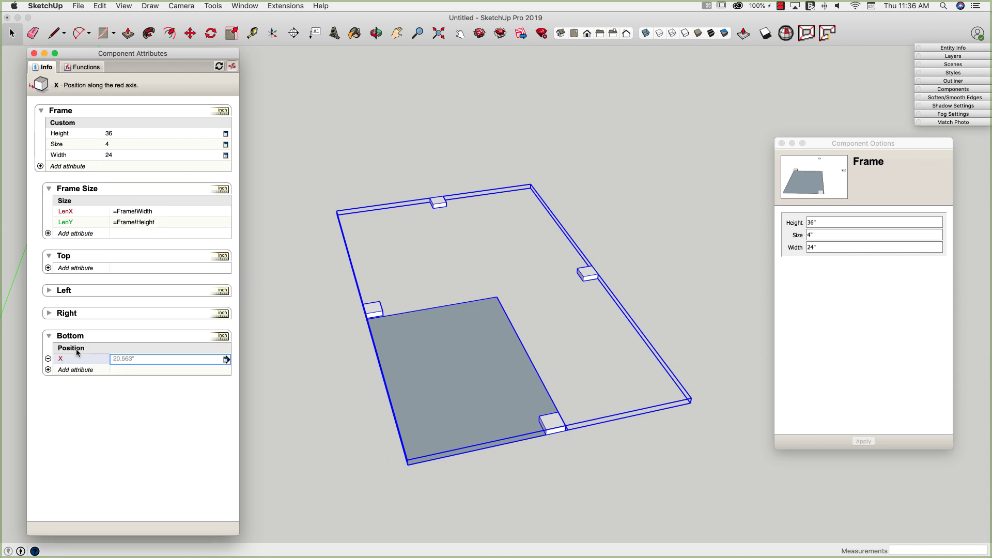
left_click(55, 370)
type("Y")
key("Return")
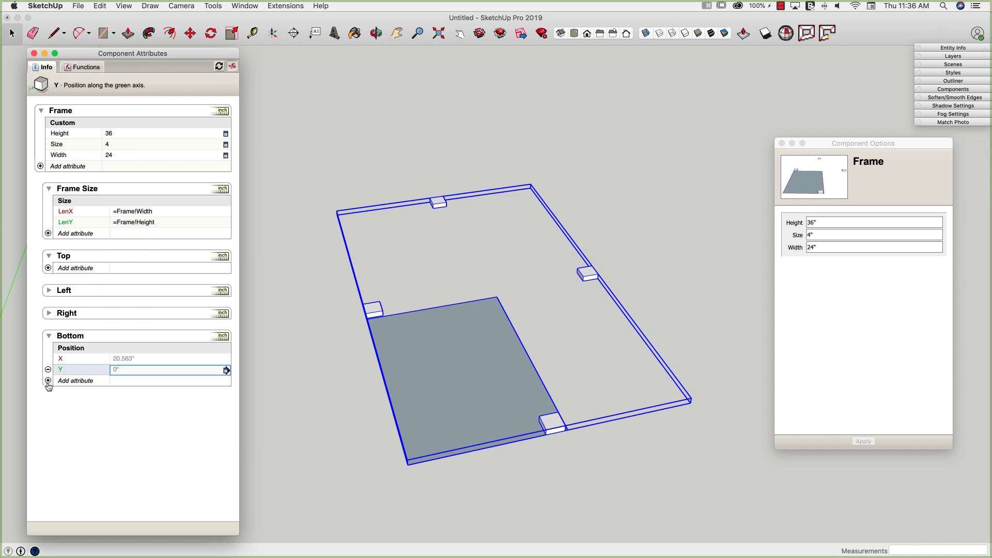
Add the LenX and LenY size attributes to the Bottom subcomponent.
left_click(49, 381)
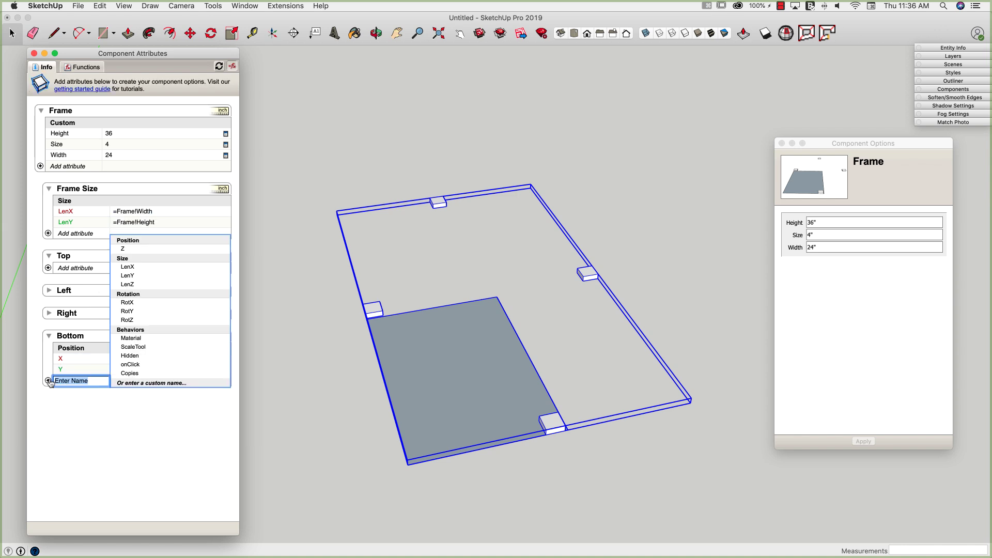
left_click(124, 268)
left_click(125, 268)
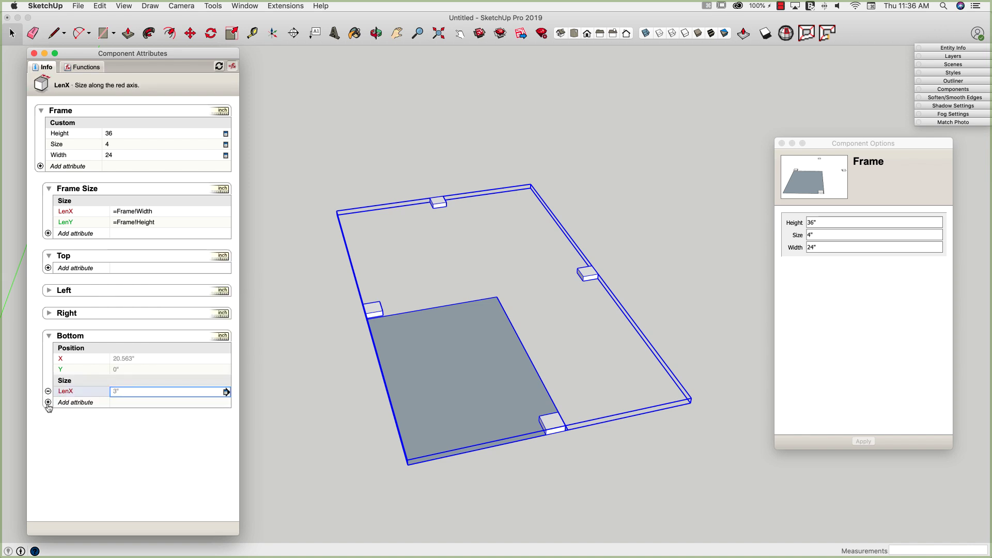
left_click(51, 402)
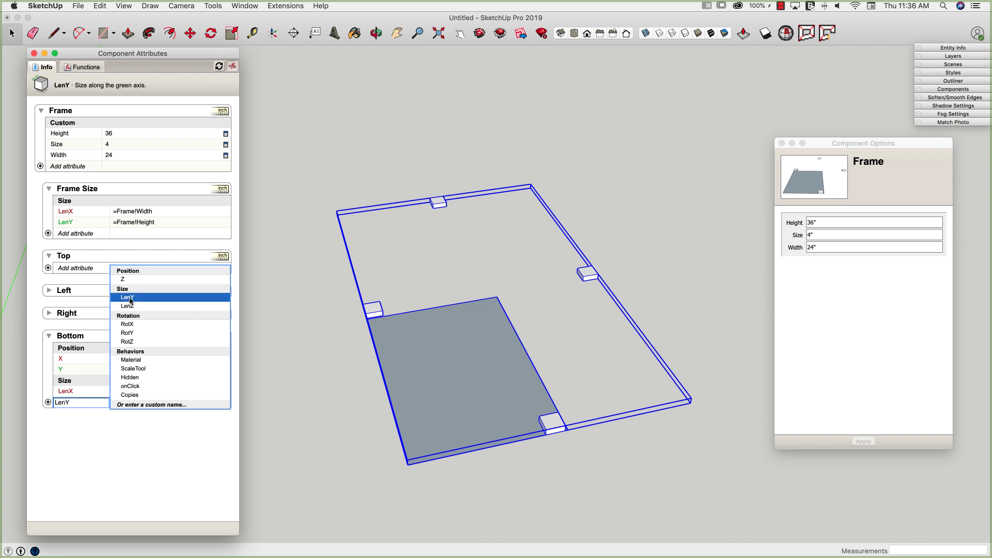
left_click(128, 298)
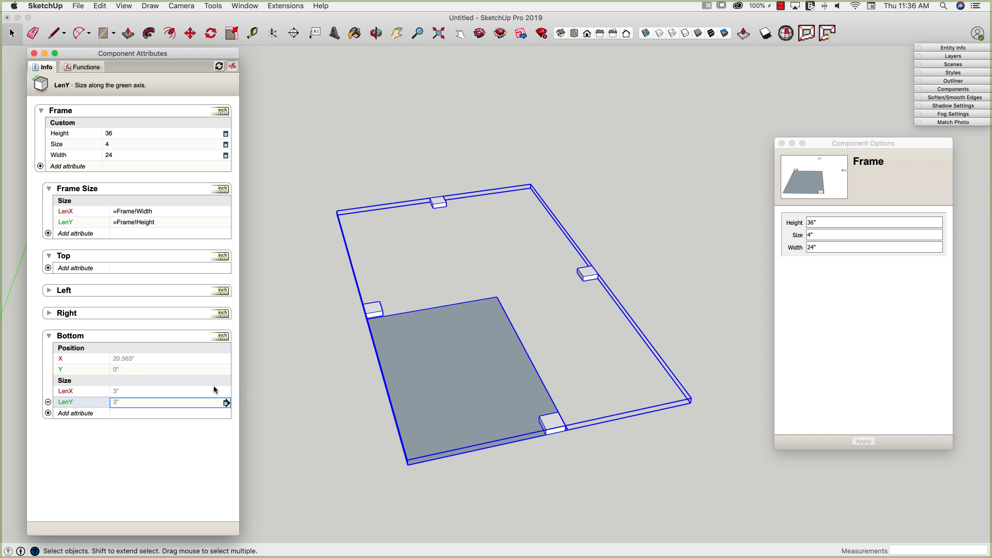
Set both the X and Y positions of the Bottom subcomponent to =0.
left_click(154, 358)
type("=0")
key("Return")
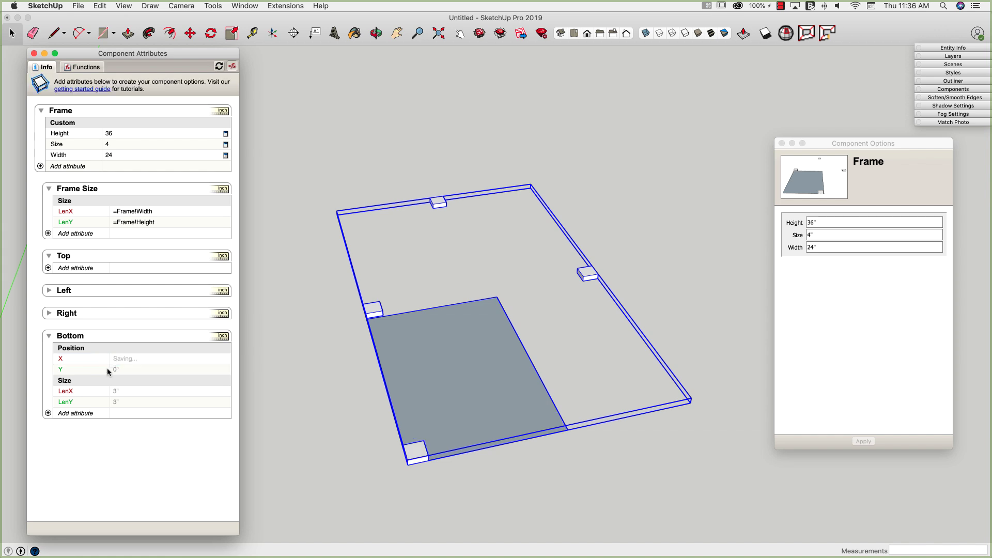
left_click(119, 369)
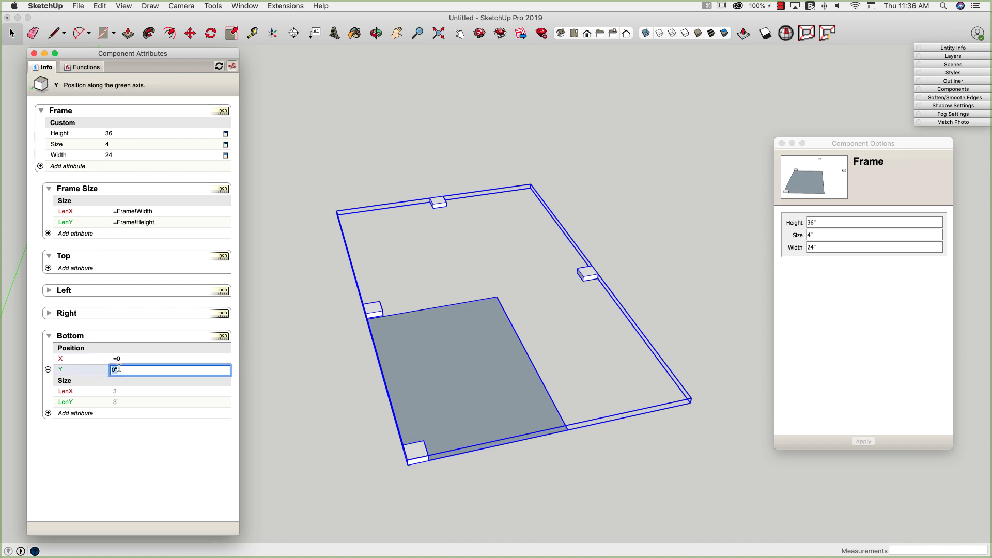
key("Return")
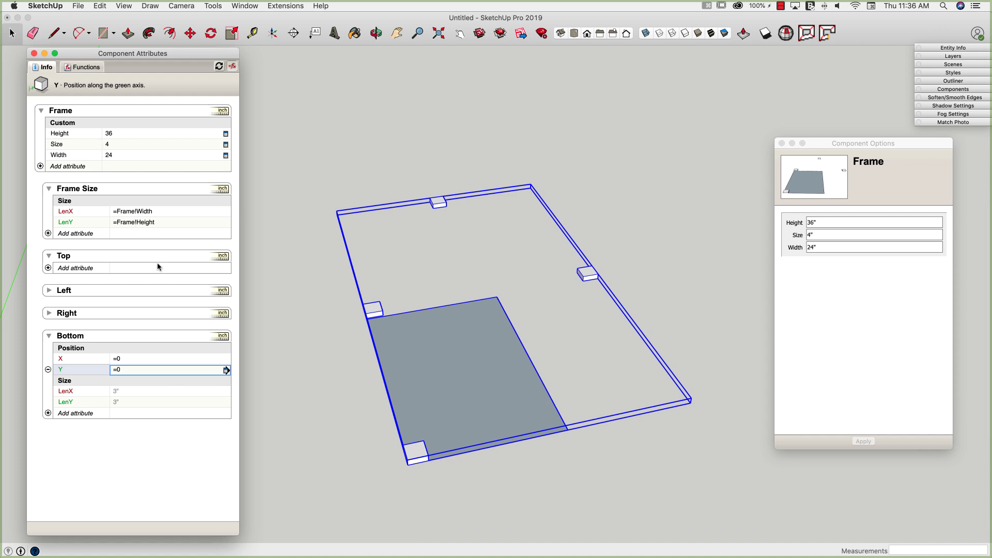
Set the Bottom subcomponent's LenX to the formula =Frame!Width.
left_click(112, 393)
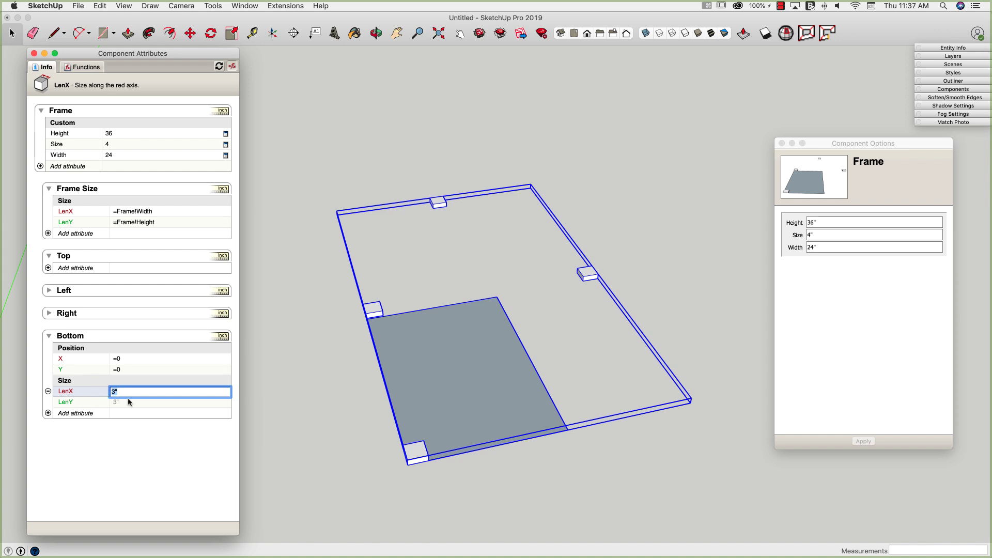
type("=")
left_click(118, 157)
key("Return")
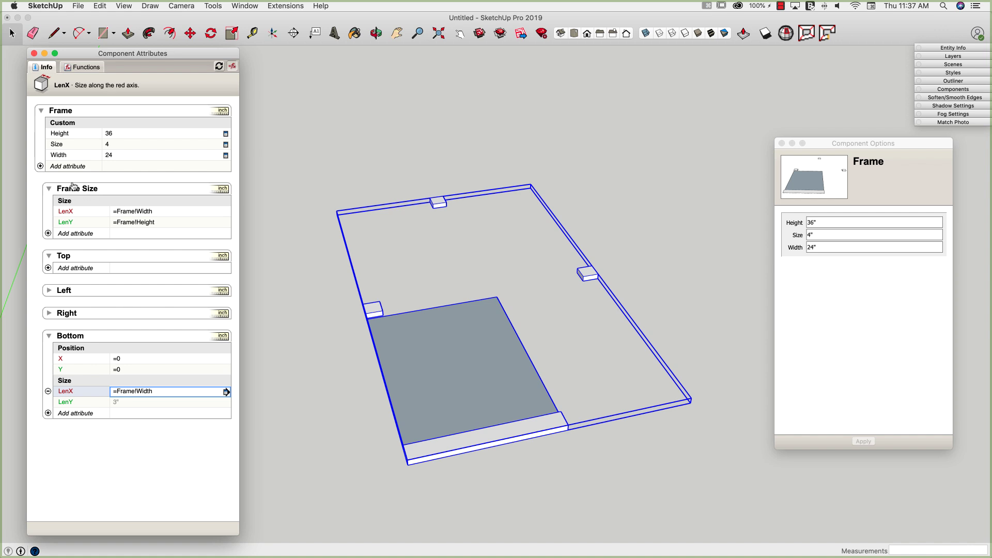
Set the Bottom subcomponent's LenY to the formula =Frame!Size.
middle_click_drag(482, 367, 477, 399)
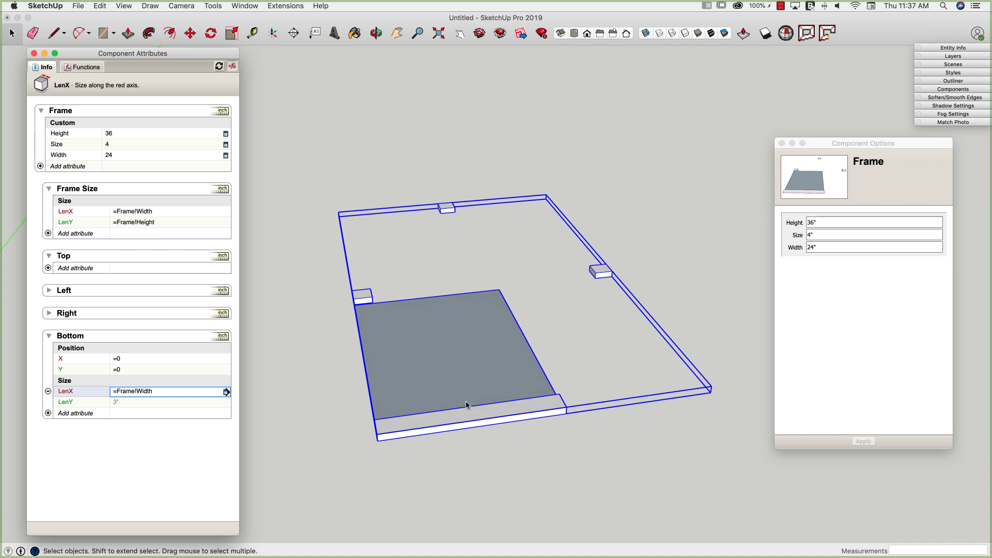
left_click(125, 406)
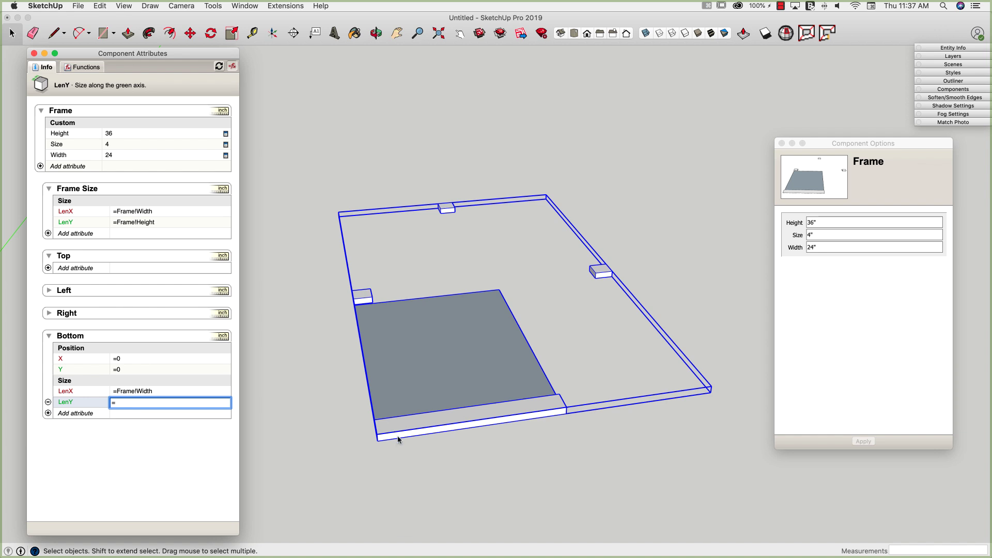
type("=")
left_click(66, 149)
key("Return")
Add the X and Y position attributes to the Top subcomponent.
middle_click_drag(447, 375, 485, 456)
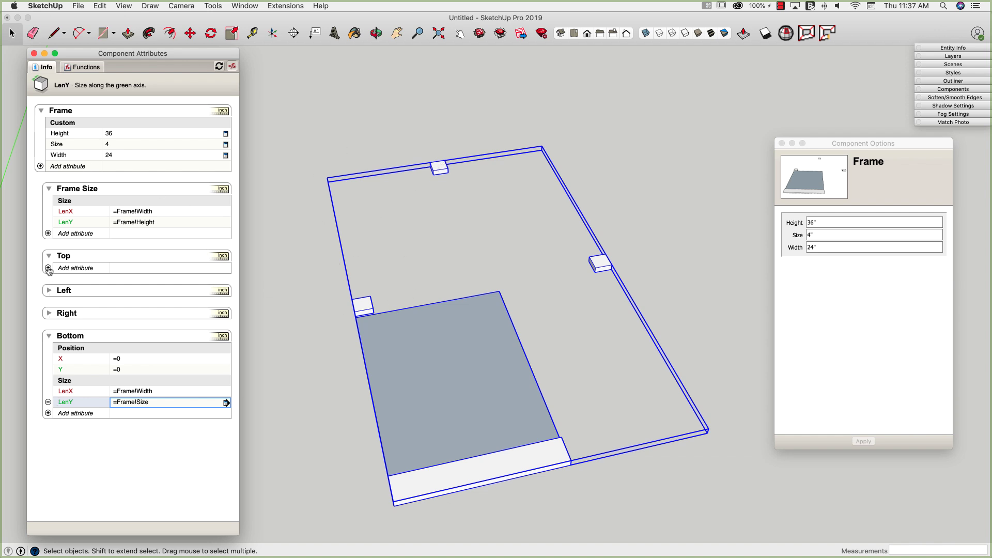
left_click(48, 269)
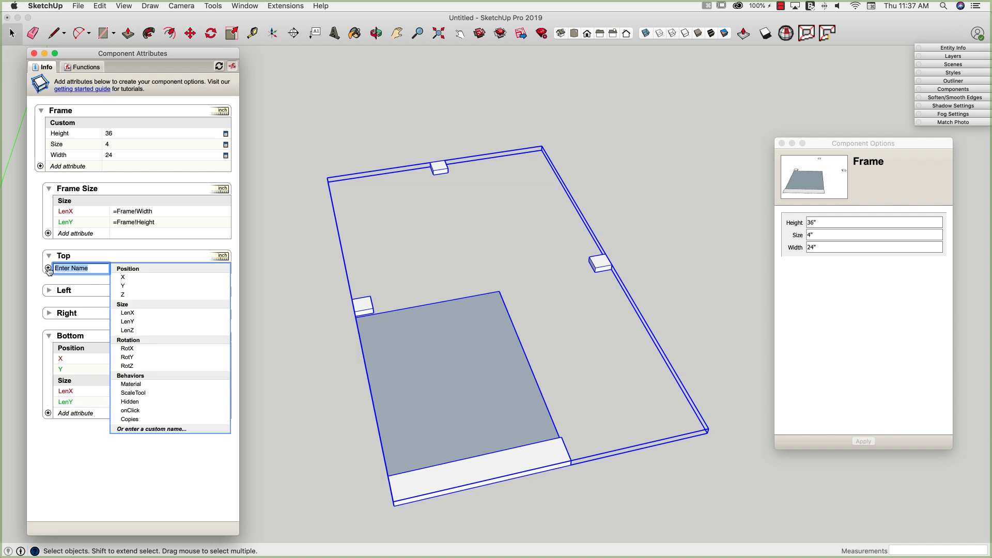
left_click(122, 281)
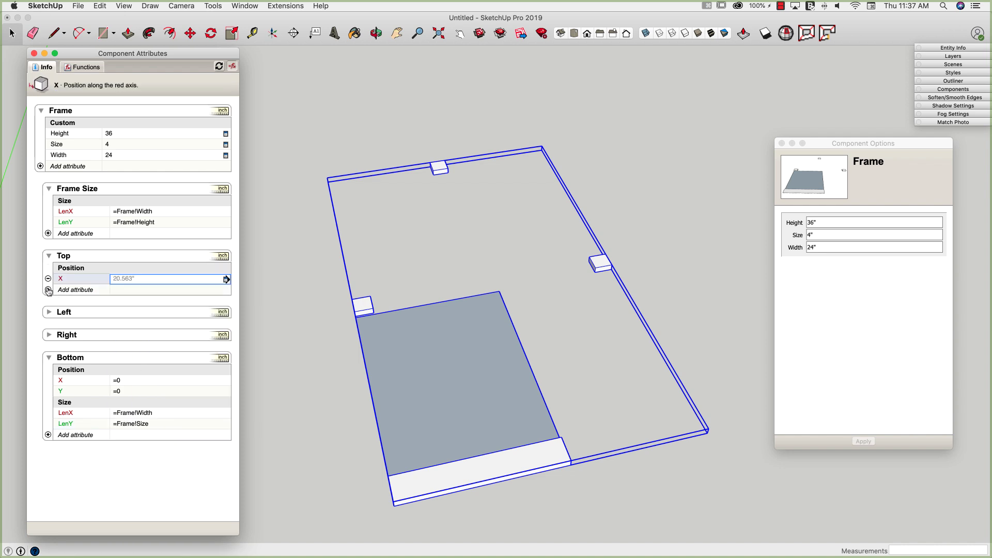
left_click(48, 290)
left_click(118, 299)
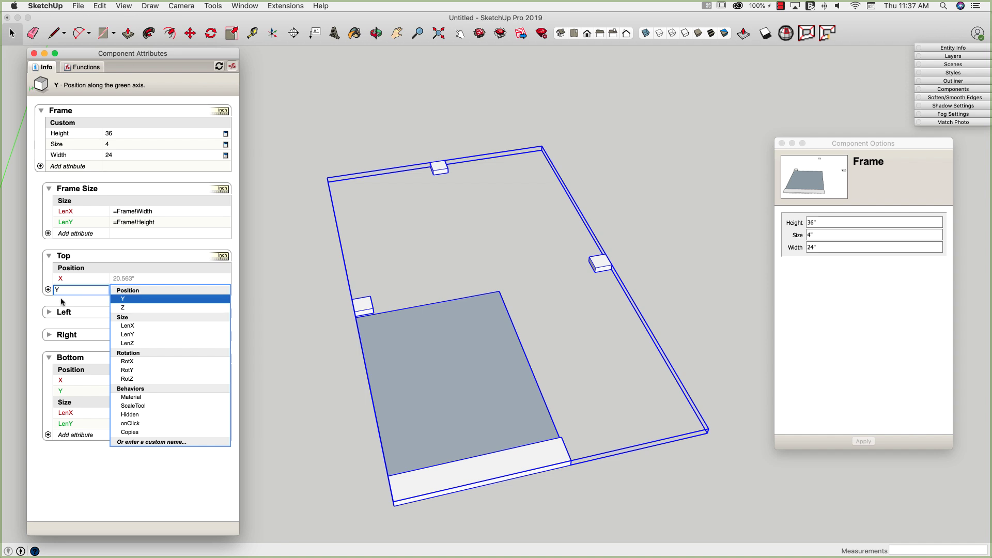
Add the LenX and LenY size attributes to the Top subcomponent.
left_click(48, 301)
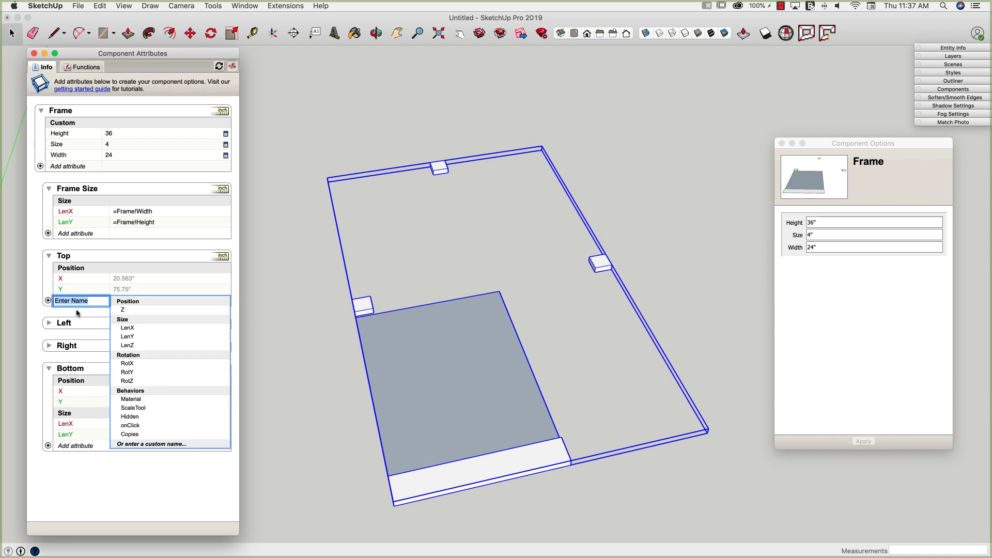
left_click(128, 330)
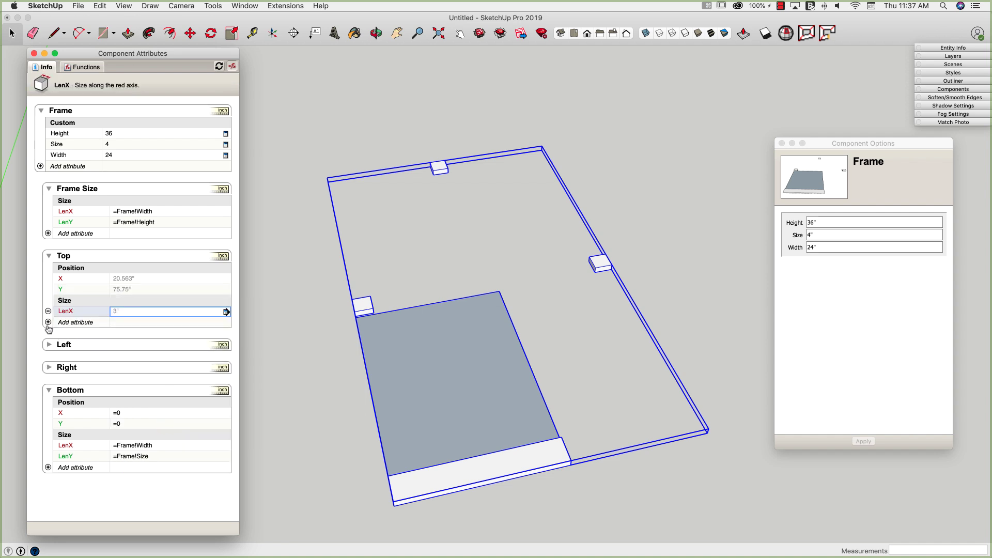
left_click(48, 323)
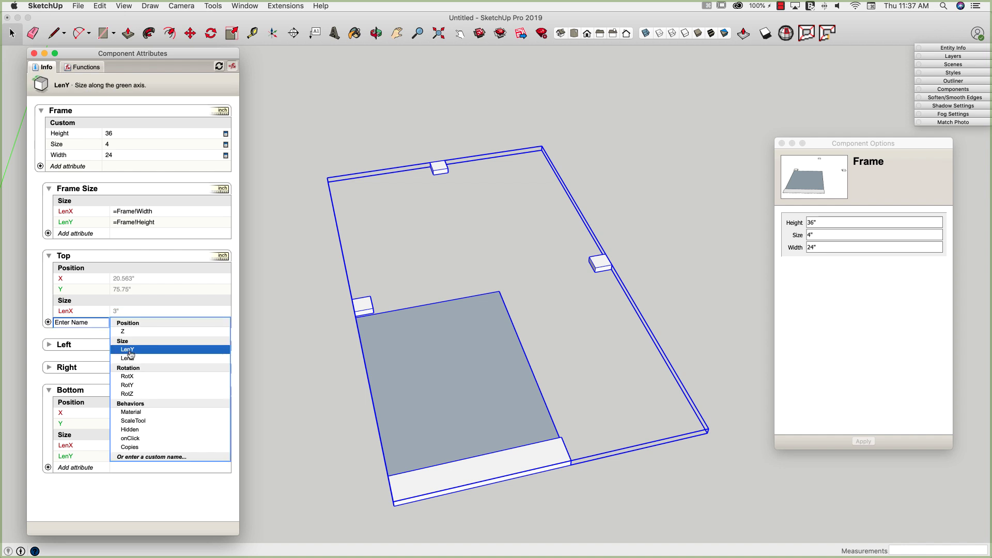
key("Escape")
Set the X position of the Top subcomponent to =0.
left_click(122, 279)
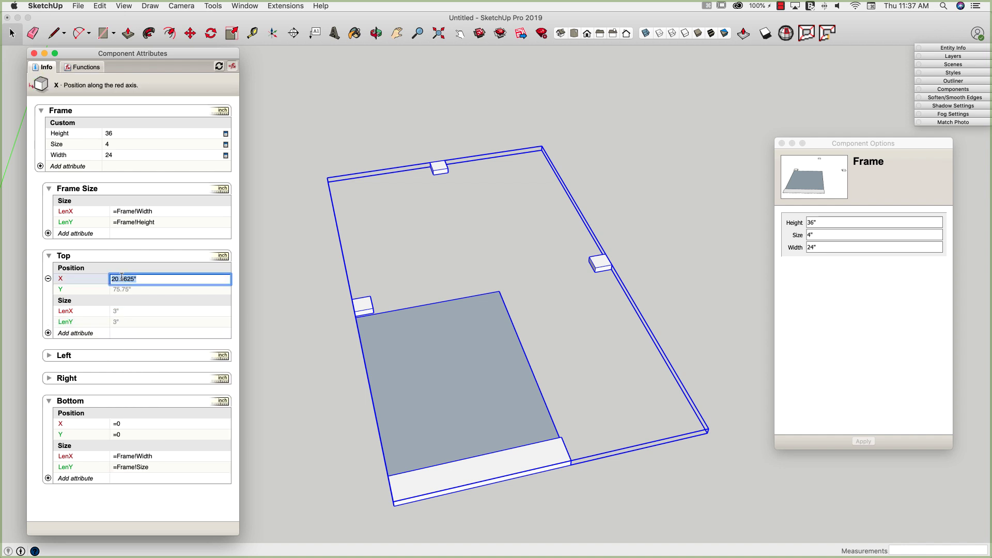
type("=0")
key("Return")
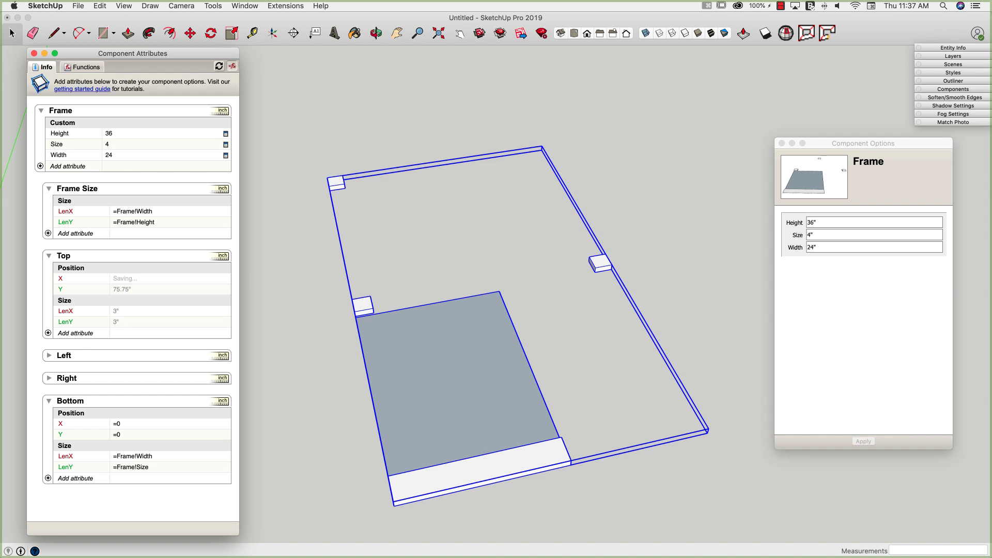
Open the Top subcomponent inside the frame to inspect its origin and axes, and return to the Frame component.
left_click(139, 290)
middle_click_drag(339, 356, 328, 252)
double_click(300, 236)
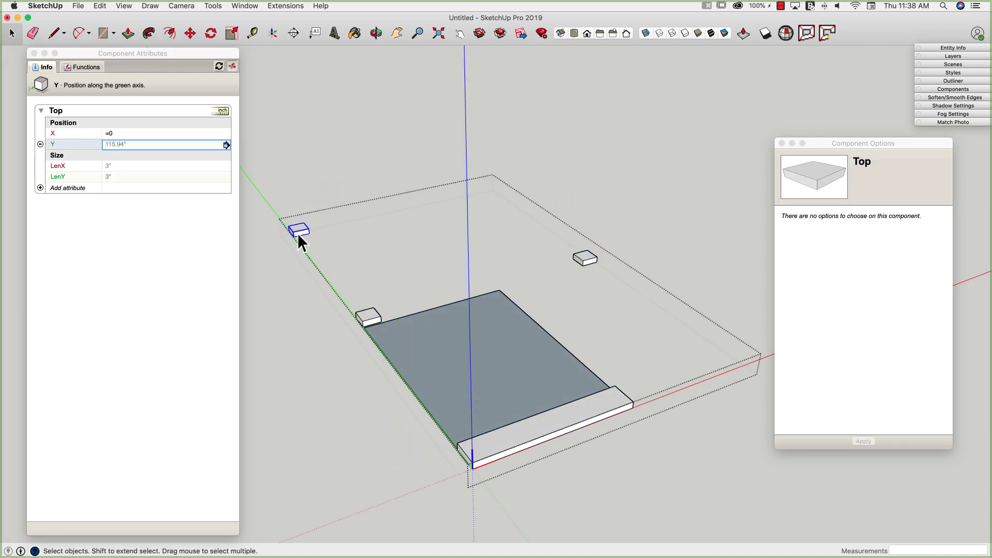
double_click(298, 234)
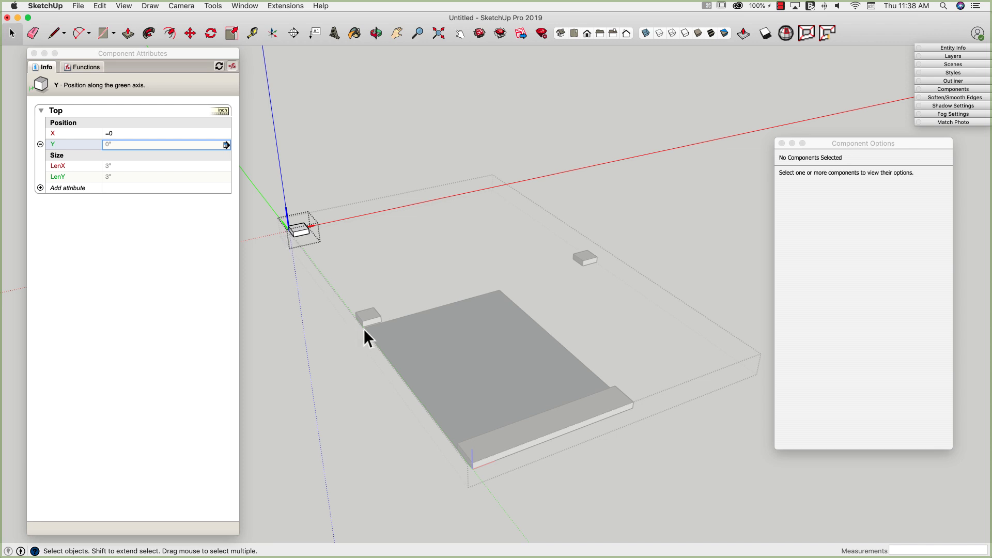
key("Escape")
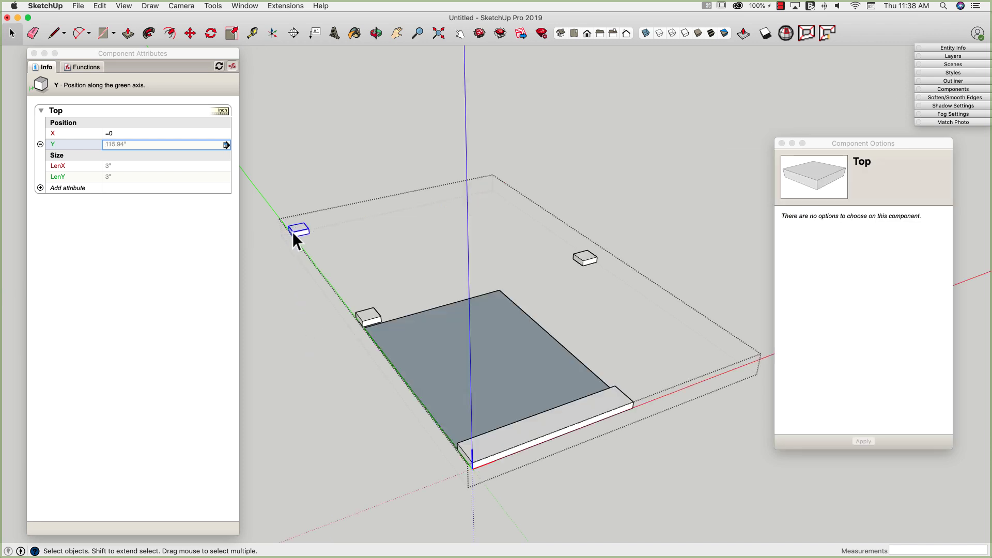
key("Escape")
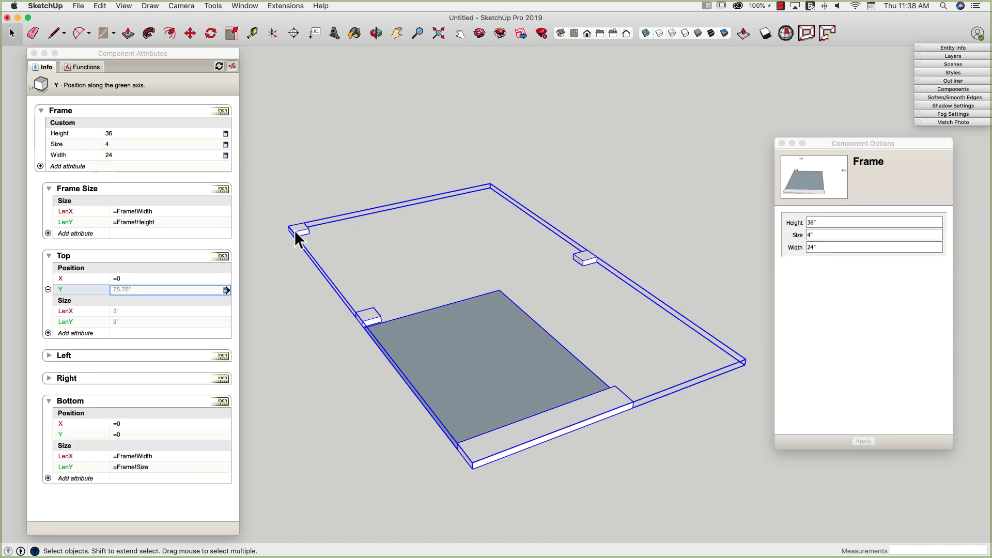
Set the Y position of the Top subcomponent to the formula =Frame!Height.
left_click(140, 292)
left_click(124, 288)
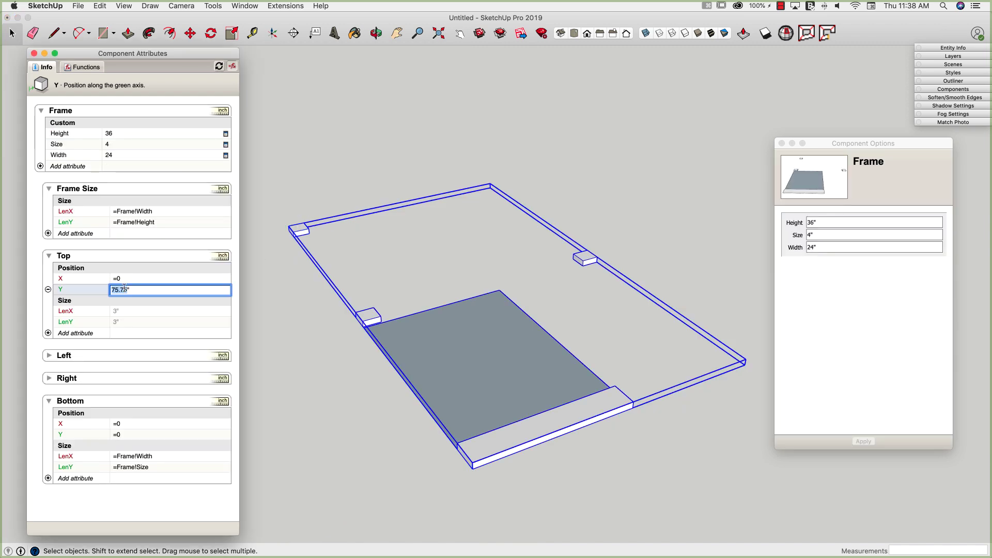
left_click_drag(140, 289, 108, 290)
type("=")
left_click(109, 134)
key("Return")
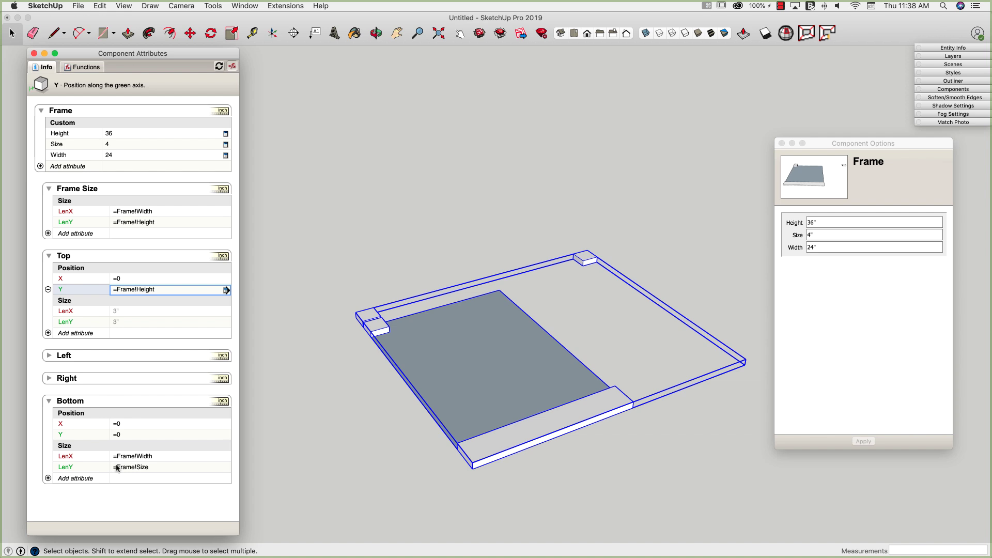
Copy the formula =Frame!Width from the Bottom subcomponent's LenX attribute.
left_click(159, 458)
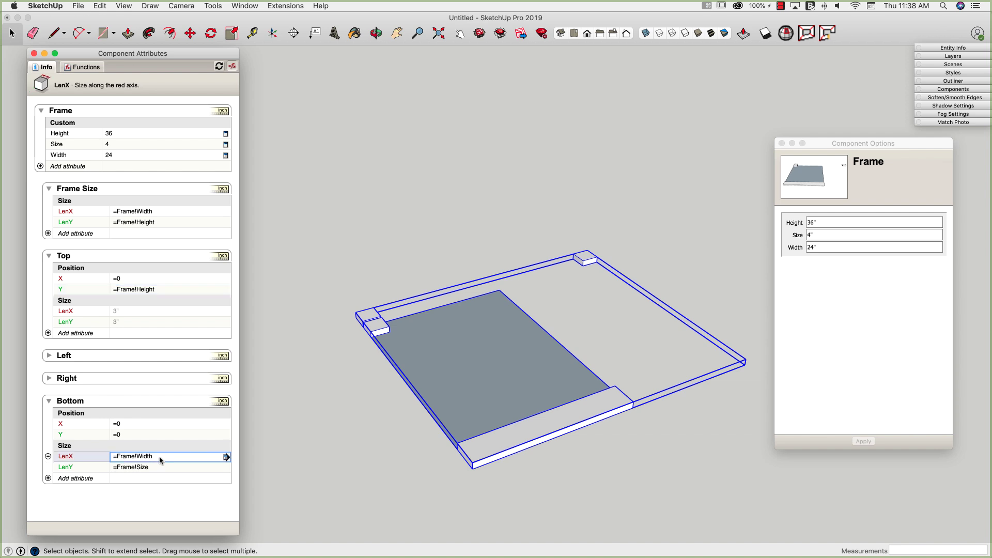
double_click(160, 458)
left_click_drag(158, 456, 75, 455)
key("super+c")
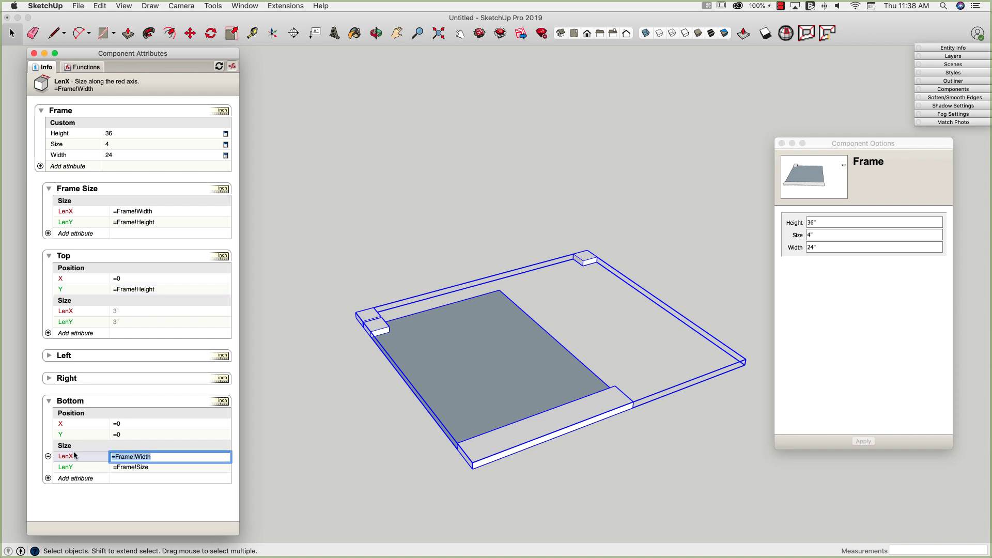
left_click(121, 310)
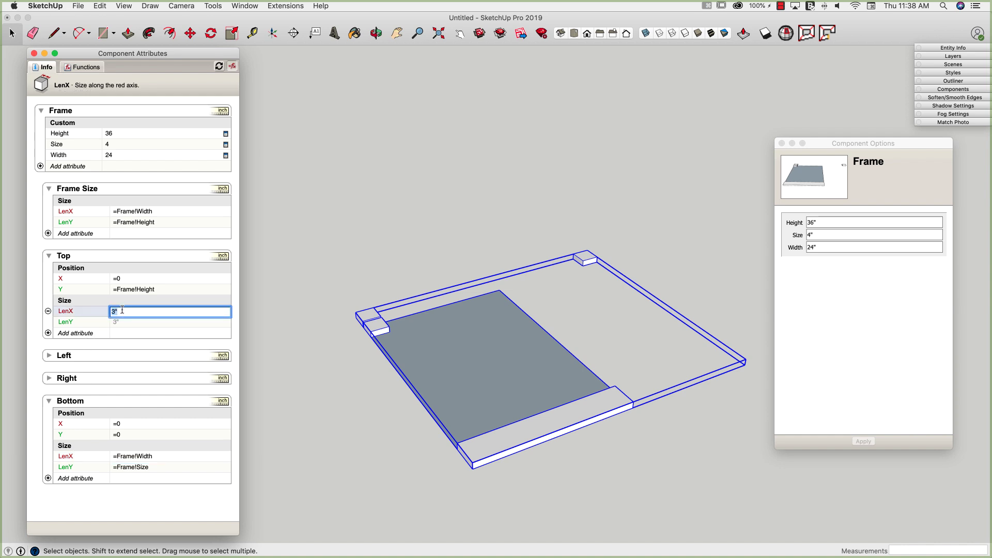
key("super+v")
left_click(159, 468)
left_click(158, 468)
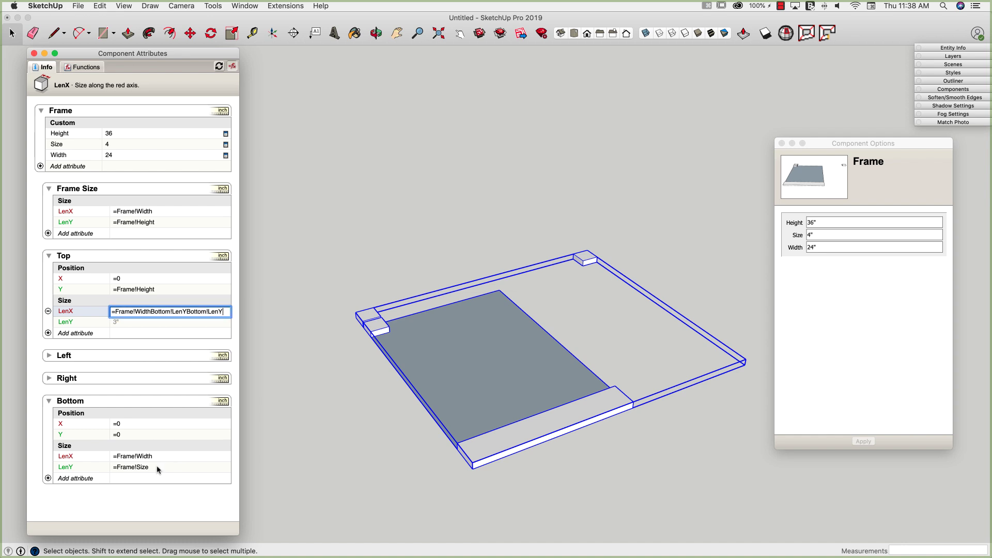
key("super+a")
key("BackSpace")
Set the Top subcomponent's LenX to the copied formula =Frame!Width.
left_click(121, 311)
key("super+v")
key("Return")
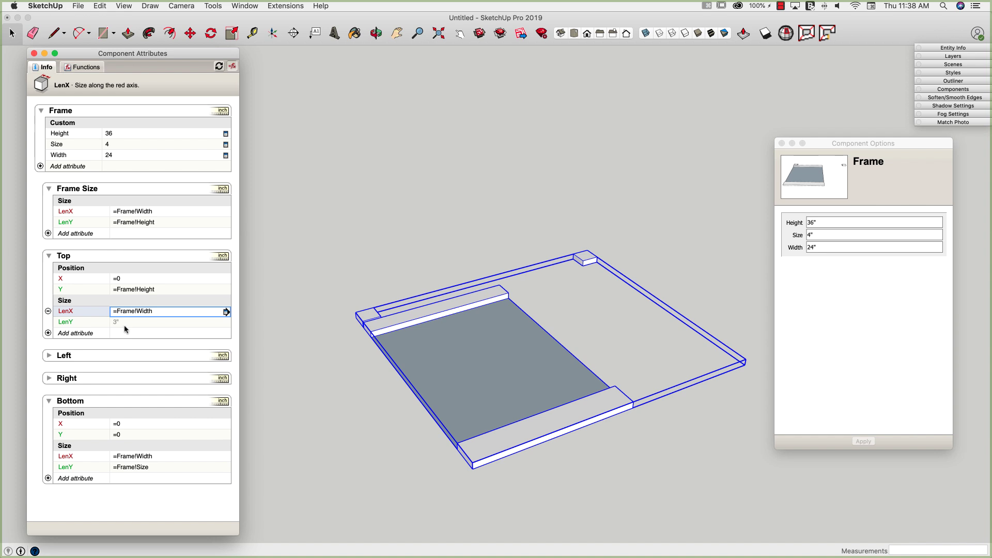
left_click(123, 323)
left_click(154, 468)
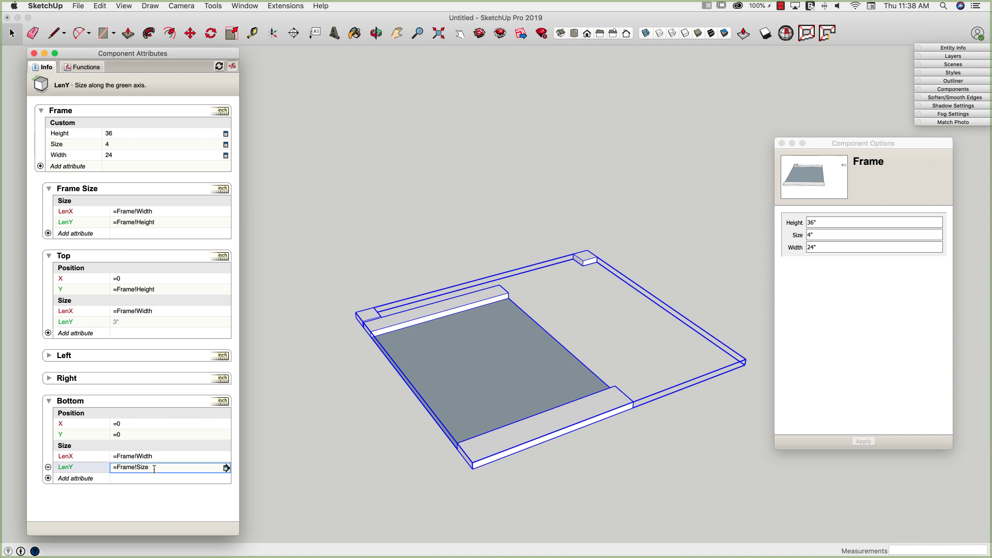
left_click(154, 469)
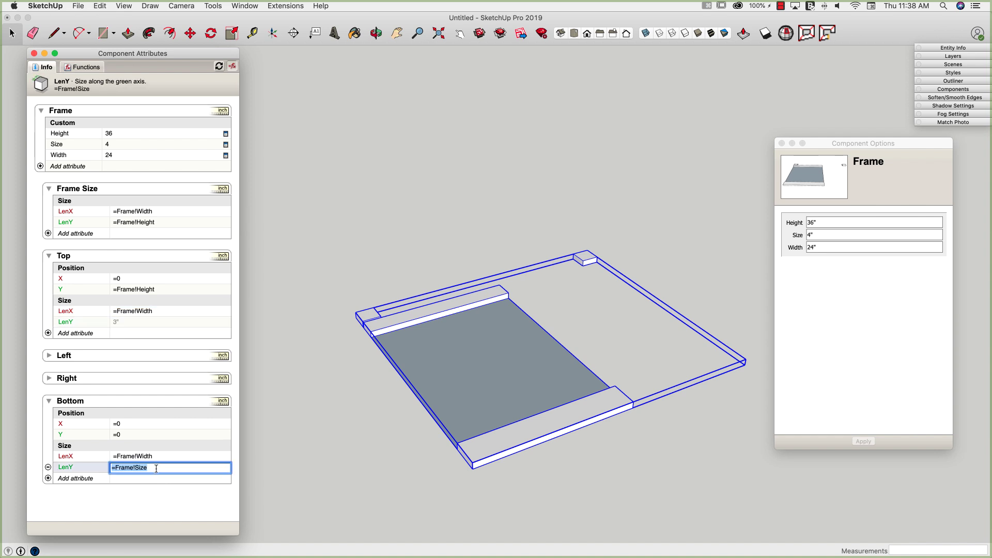
type("Top!LenY")
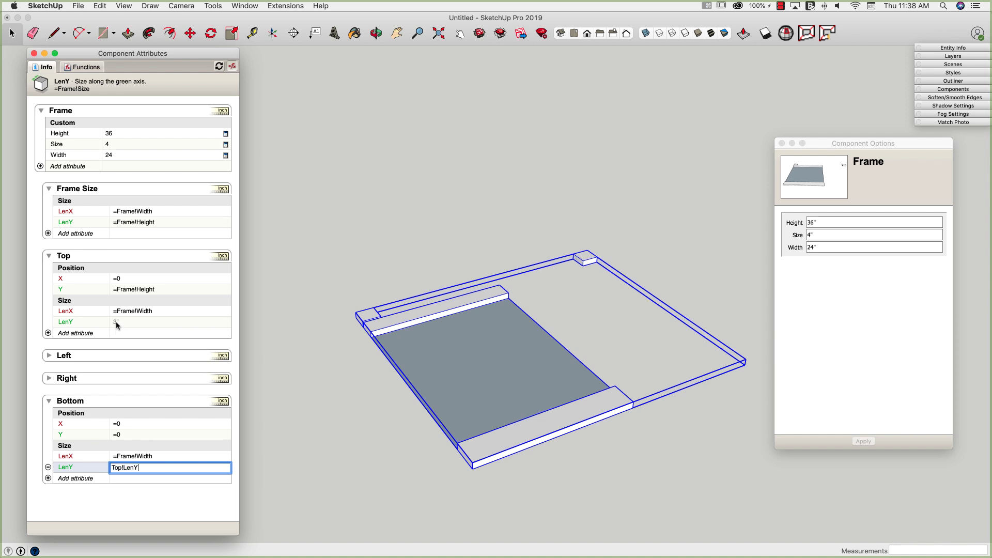
key("Escape")
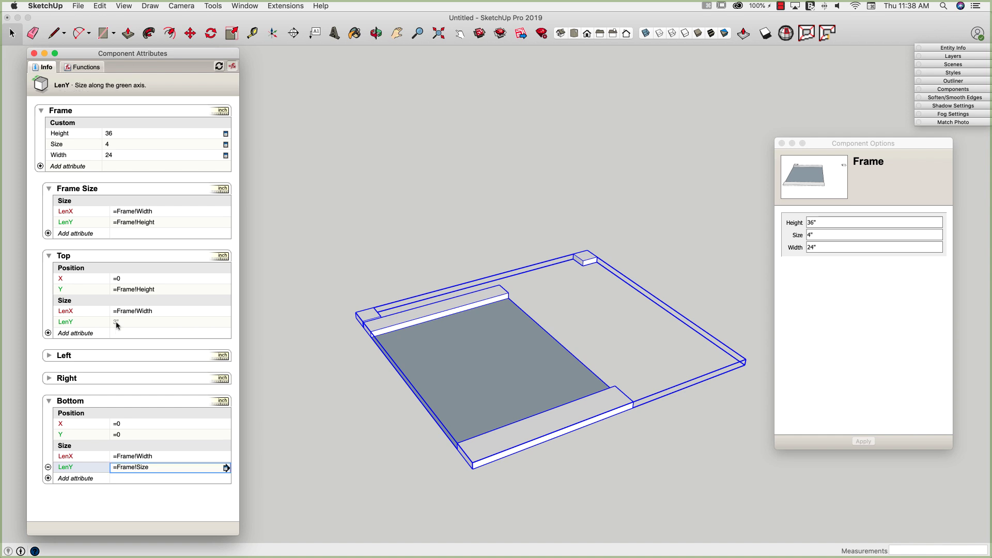
Copy the formula =Frame!Size from the Bottom subcomponent's LenY into the Top subcomponent's LenY.
left_click(160, 469)
key("super+c")
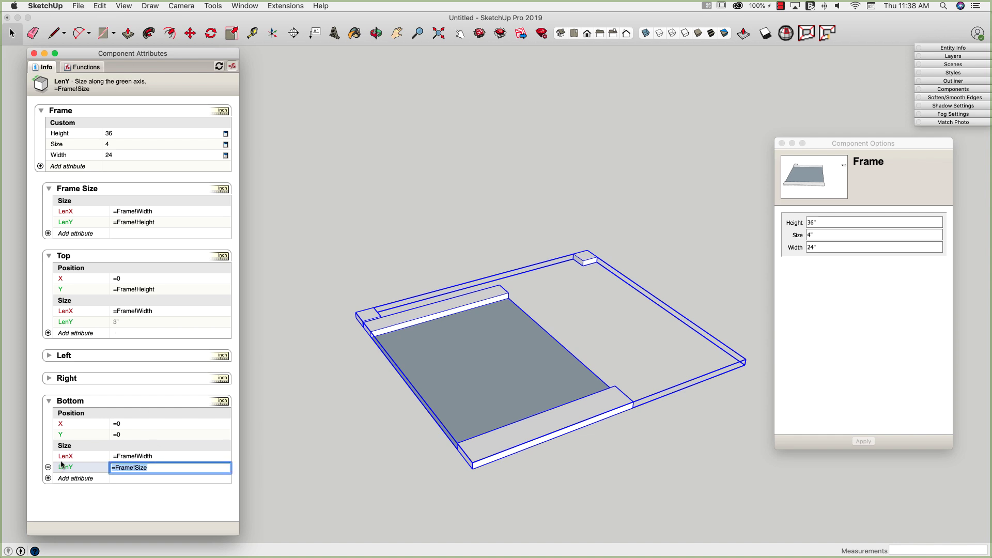
left_click(127, 511)
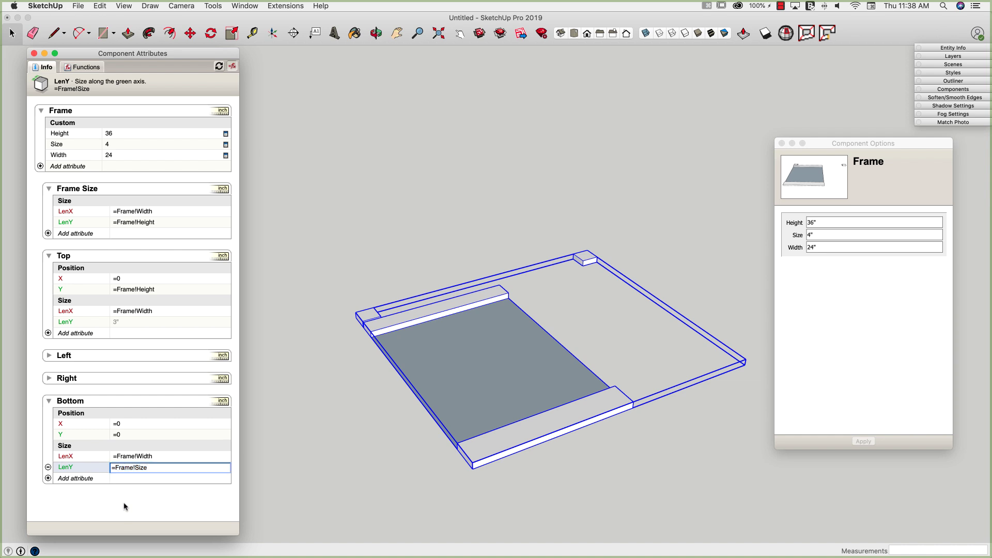
left_click(117, 322)
key("super+v")
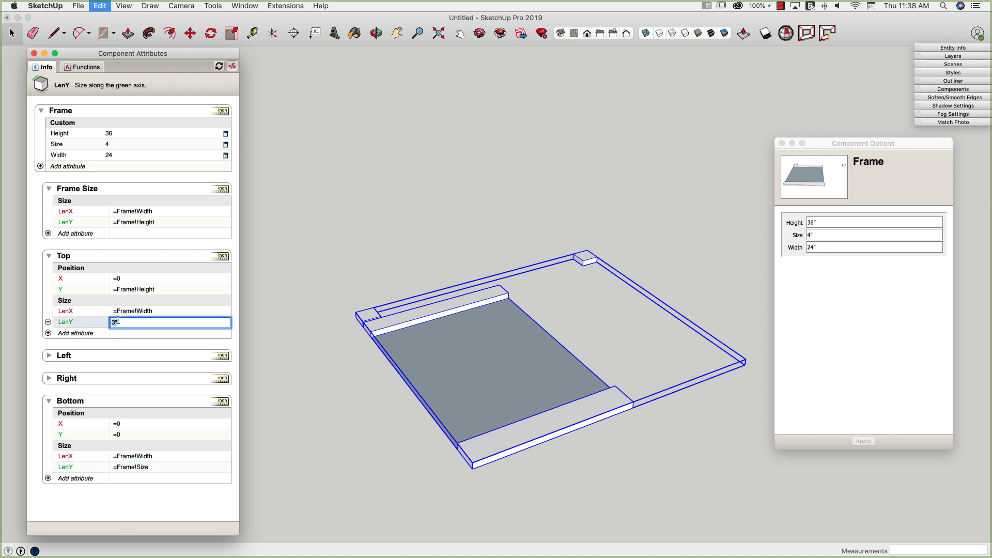
key("Return")
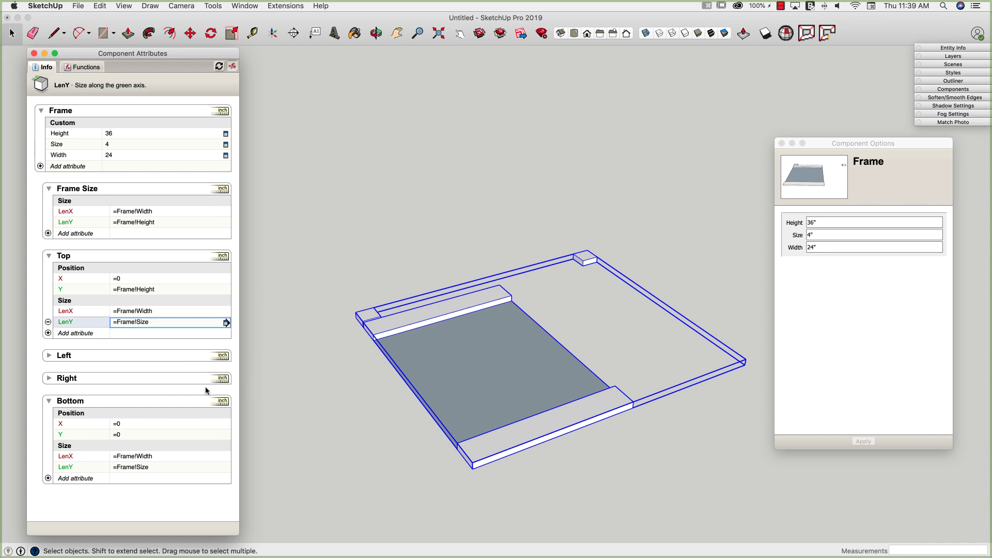
left_click(169, 322)
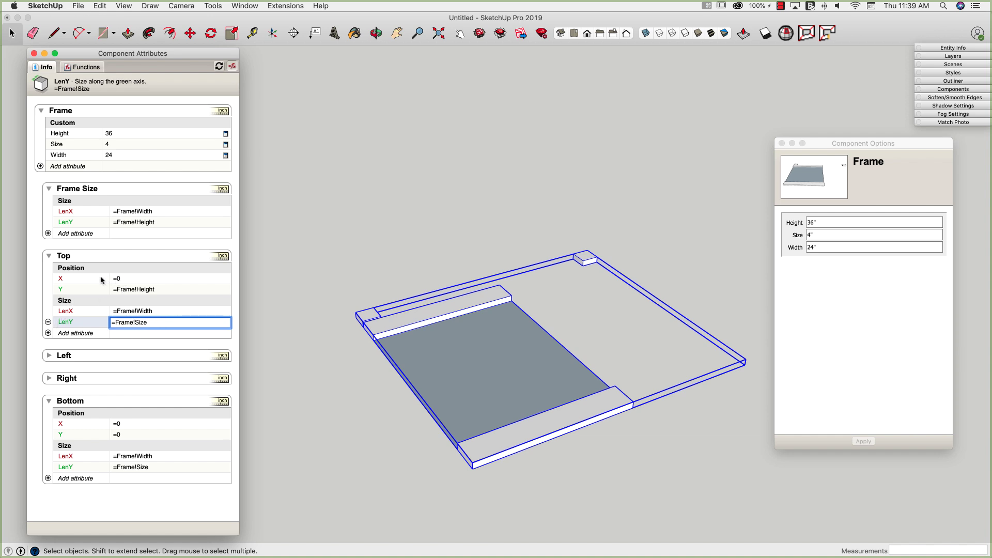
left_click(148, 223)
key("Escape")
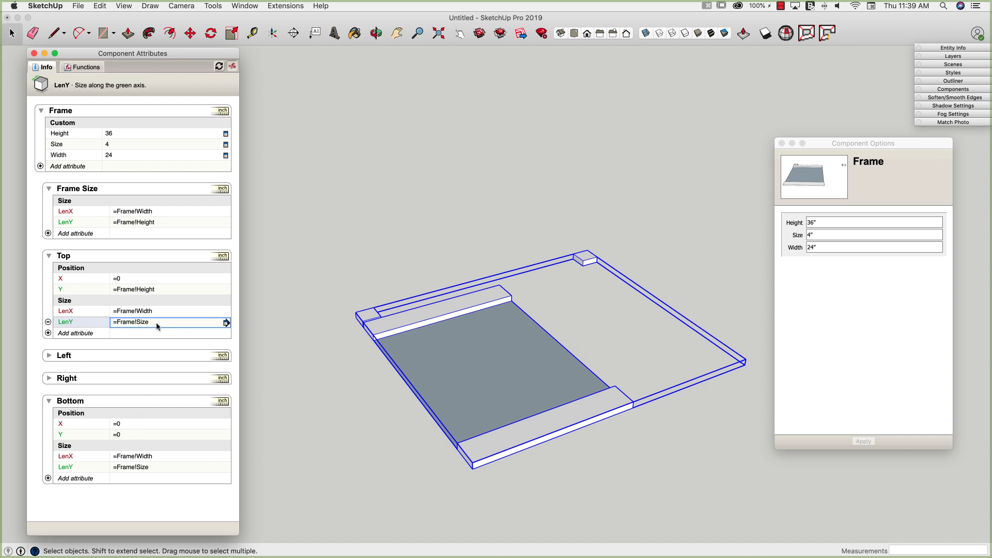
left_click(192, 367)
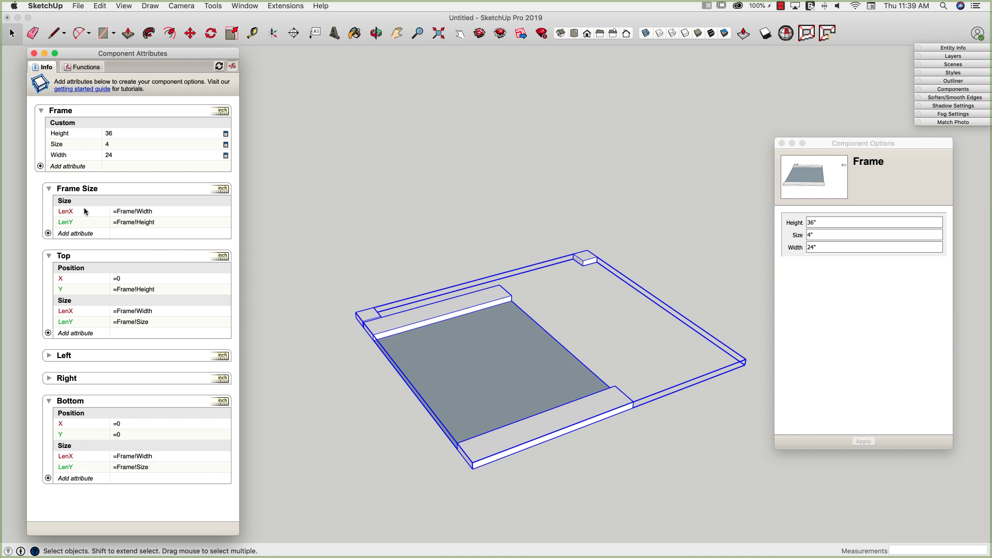
Collapse the attribute lists of Top, Bottom and Frame Size, and expand the one of the Left subcomponent.
left_click(48, 256)
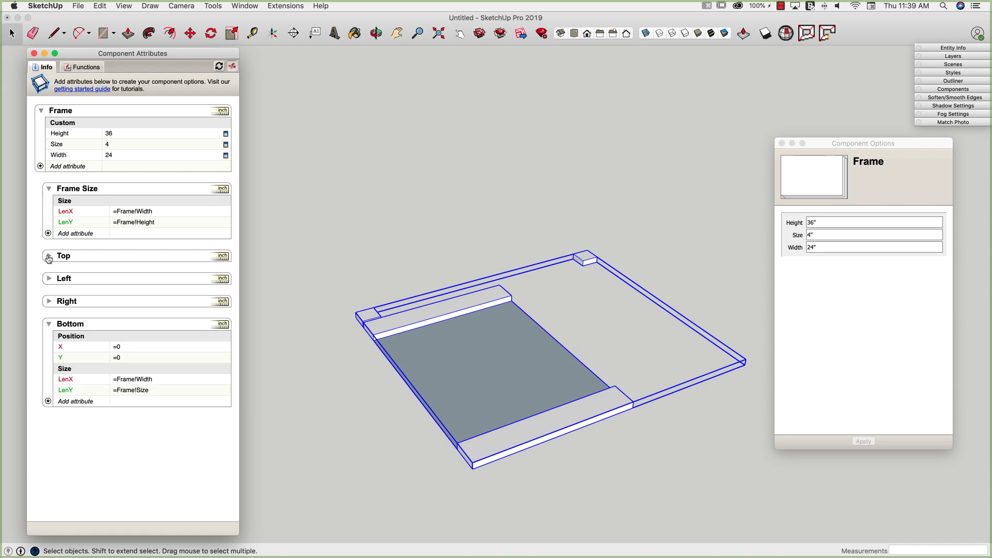
left_click(48, 325)
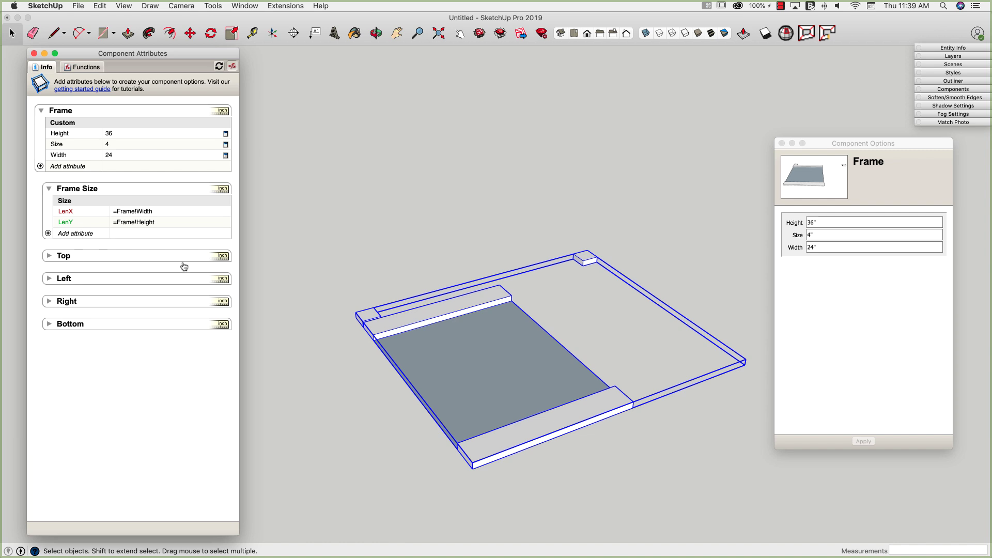
left_click(49, 189)
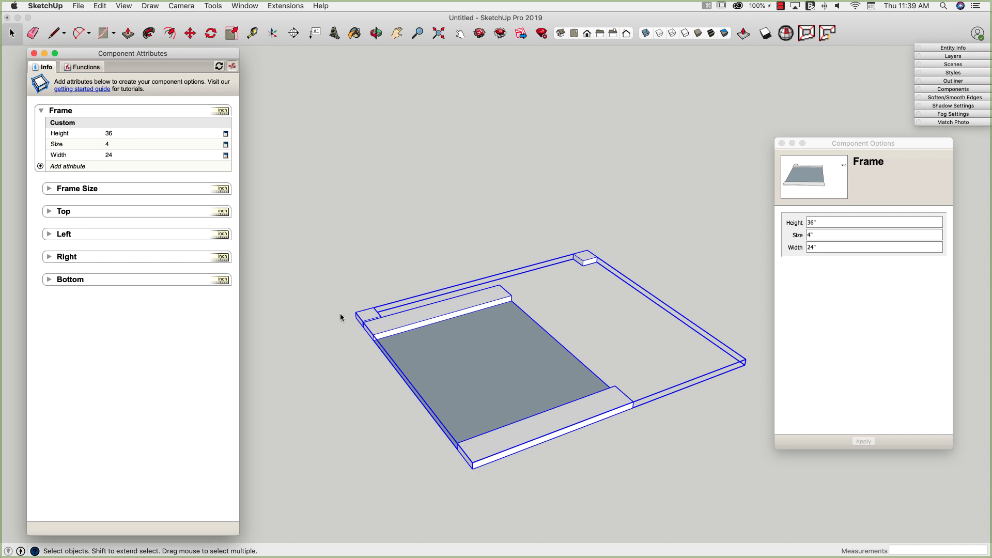
left_click(49, 236)
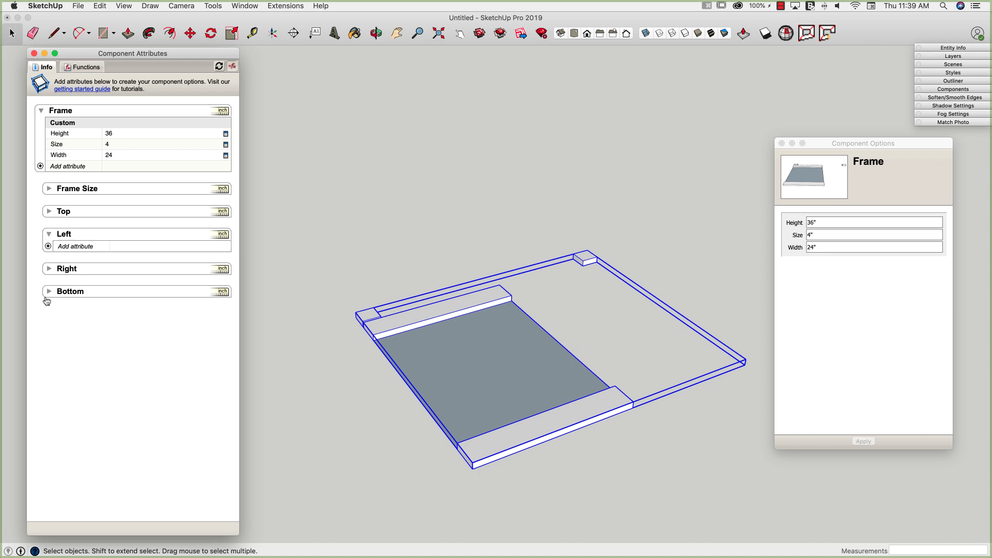
Add the position attributes X and Y and the size attributes LenX and LenY to the Left subcomponent.
left_click(49, 292)
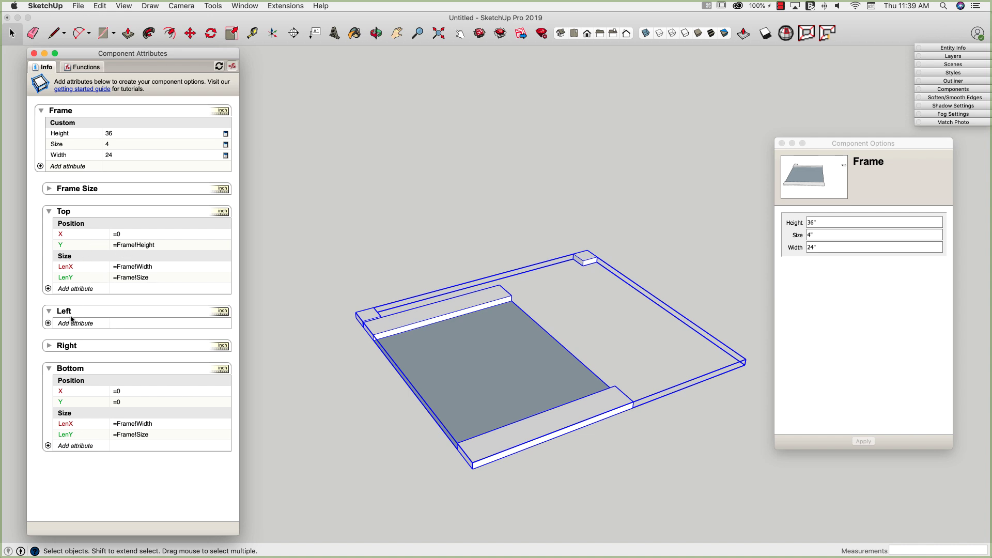
left_click(48, 324)
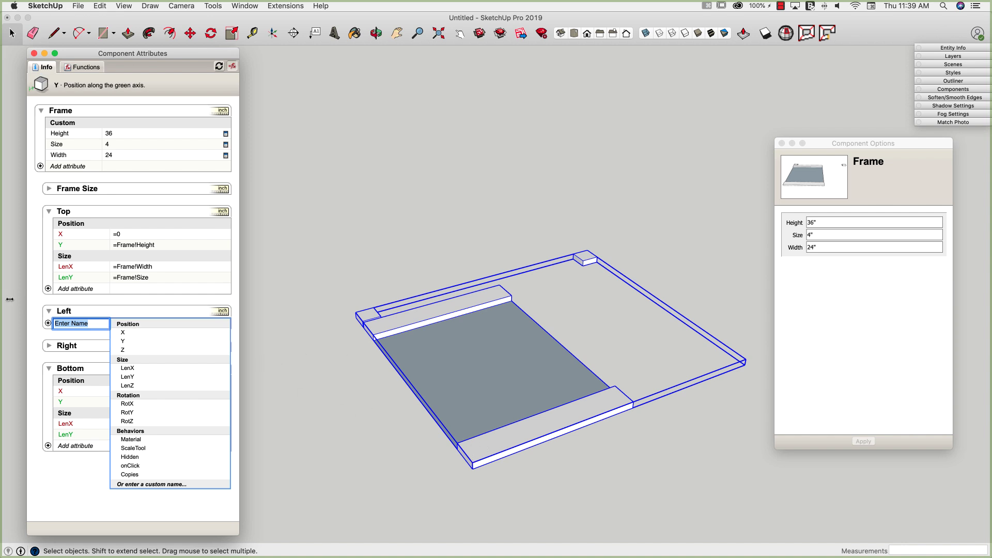
left_click(123, 341)
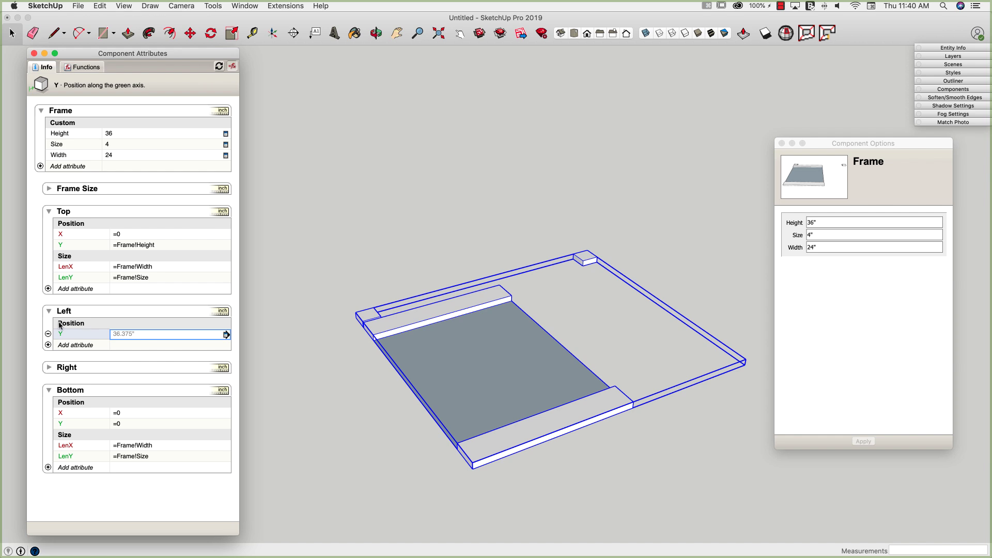
left_click(48, 344)
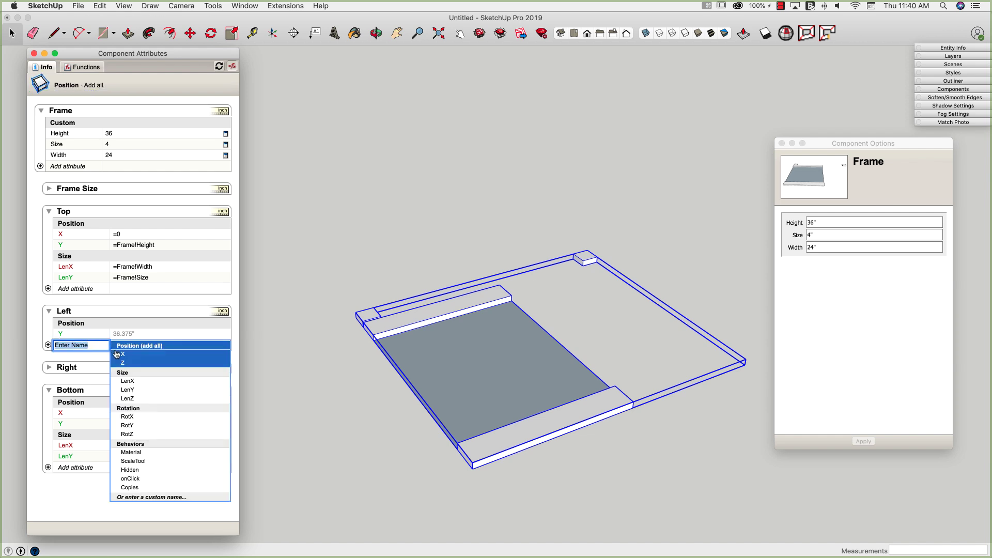
left_click(118, 355)
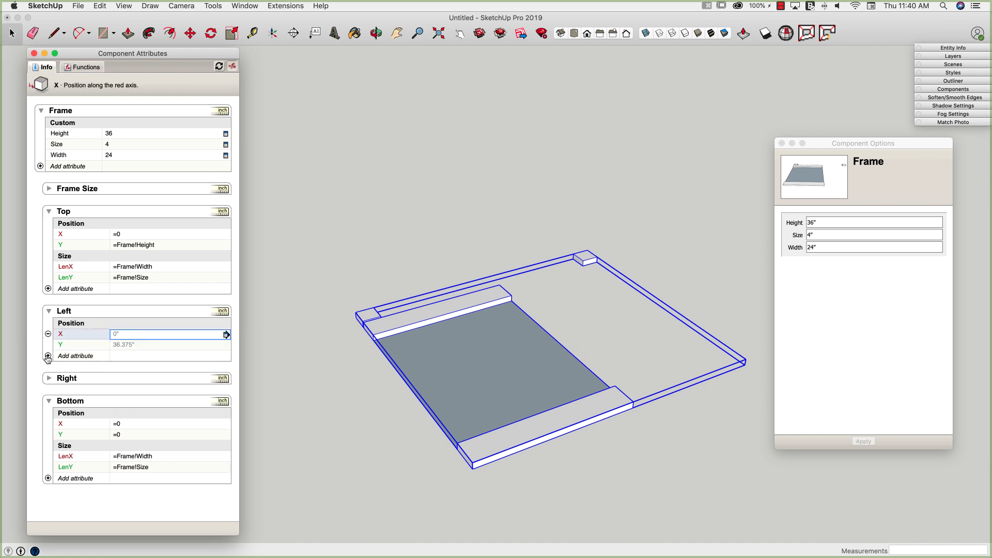
left_click(48, 355)
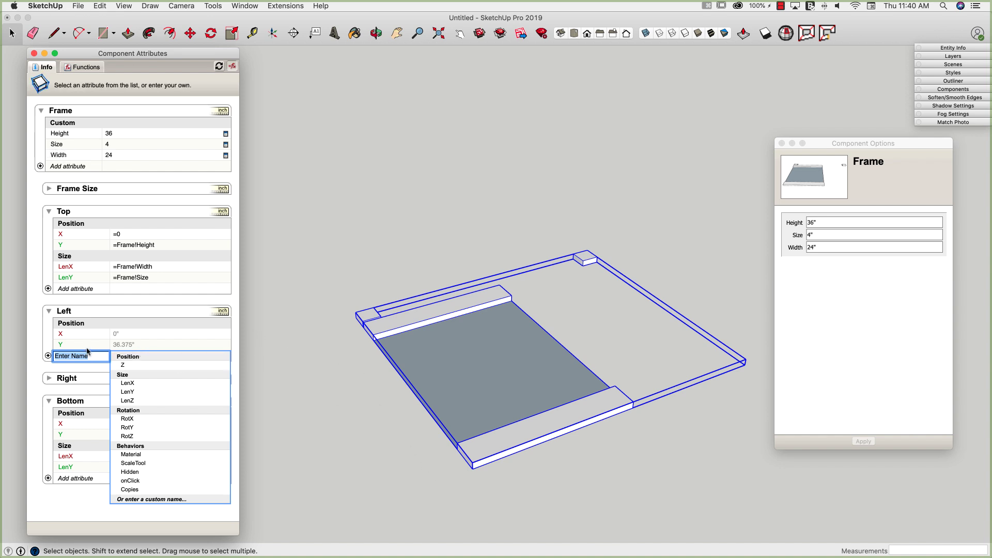
left_click(127, 392)
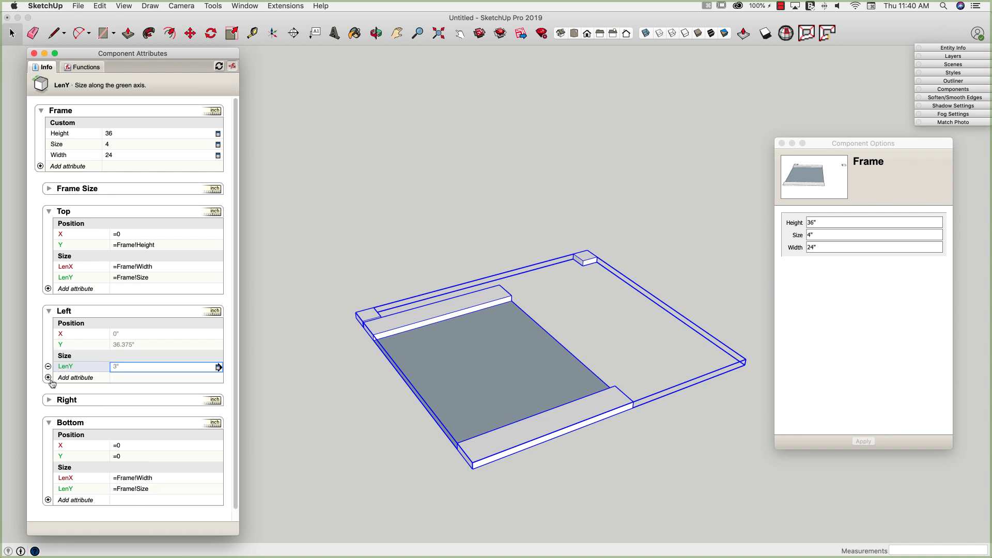
left_click(48, 377)
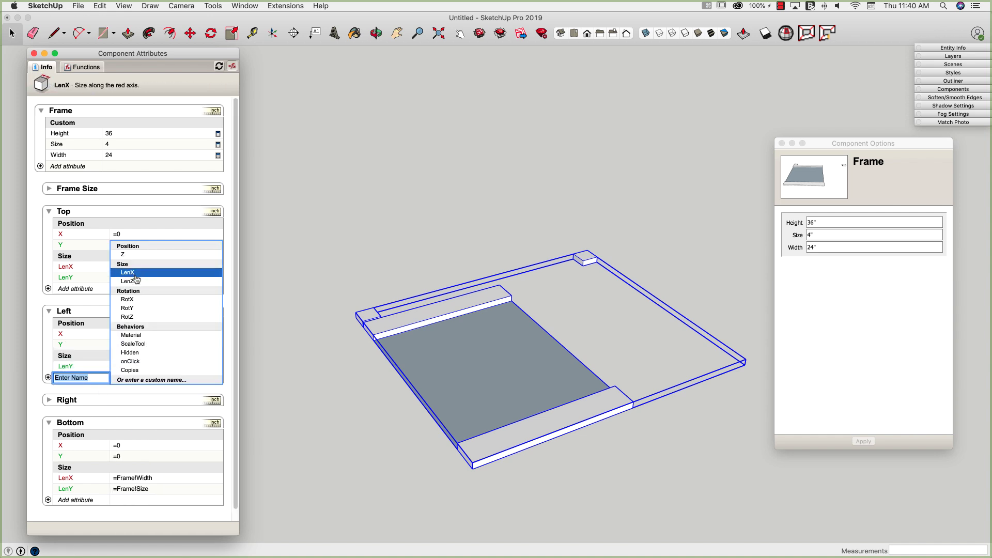
left_click(129, 272)
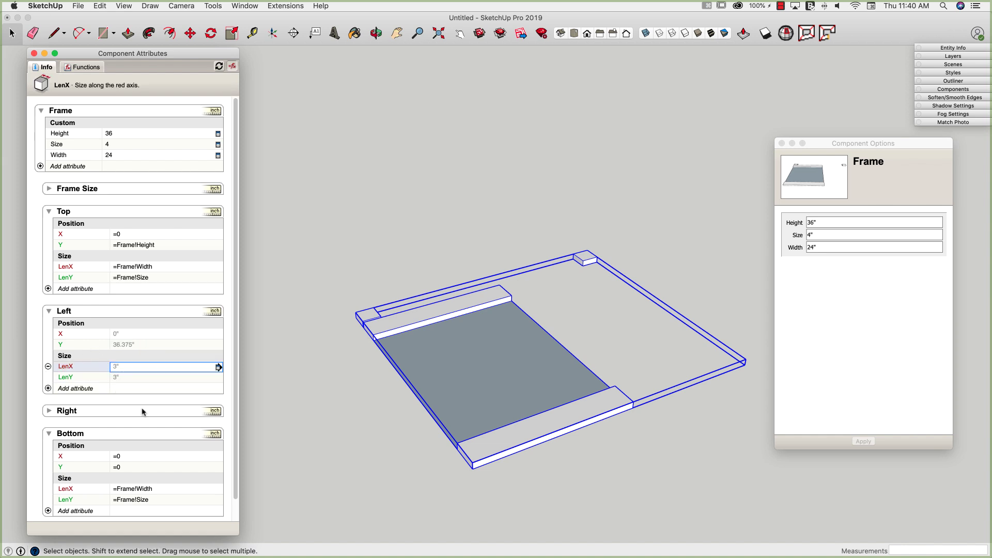
Set the Left subcomponent's X to =0 and its Y to =Bottom!LenY.
left_click(116, 335)
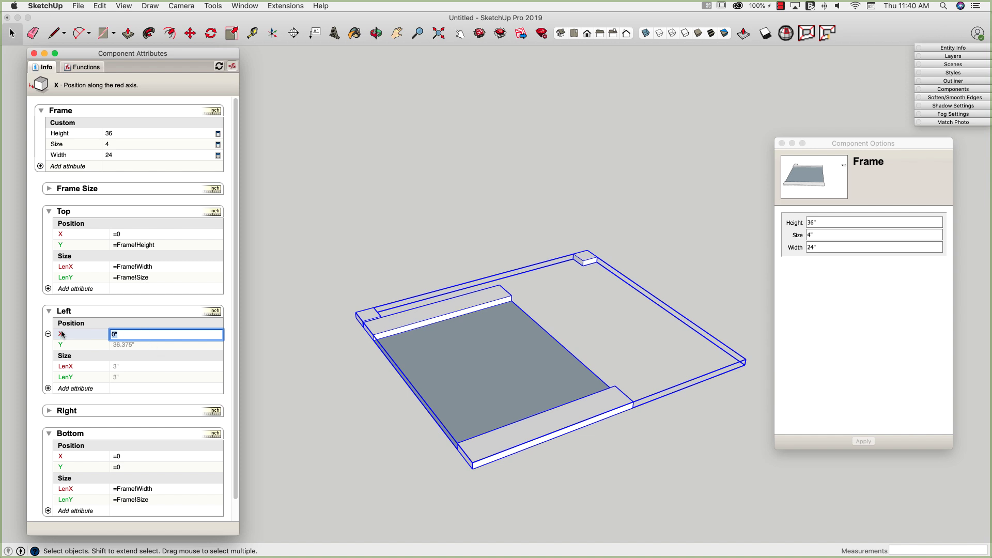
key("Return")
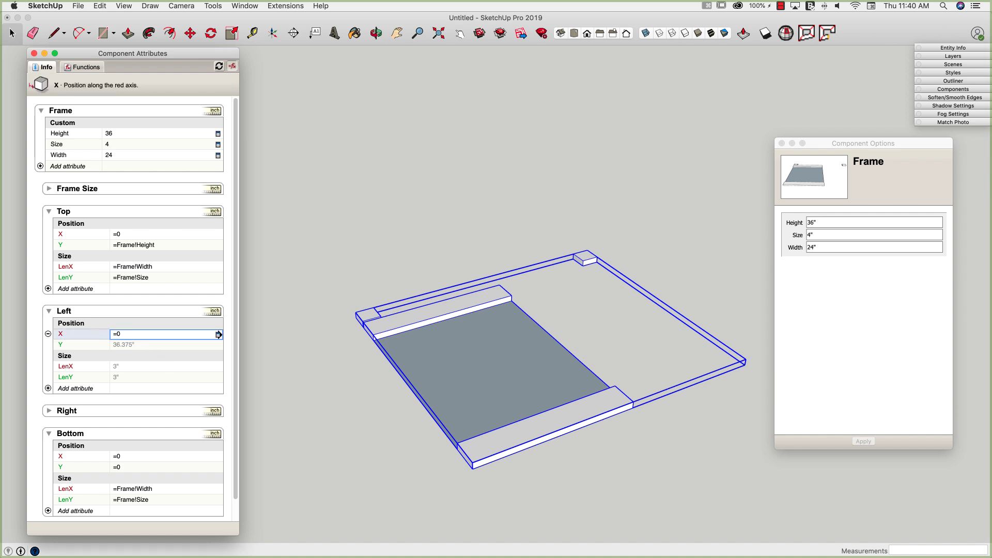
left_click(144, 345)
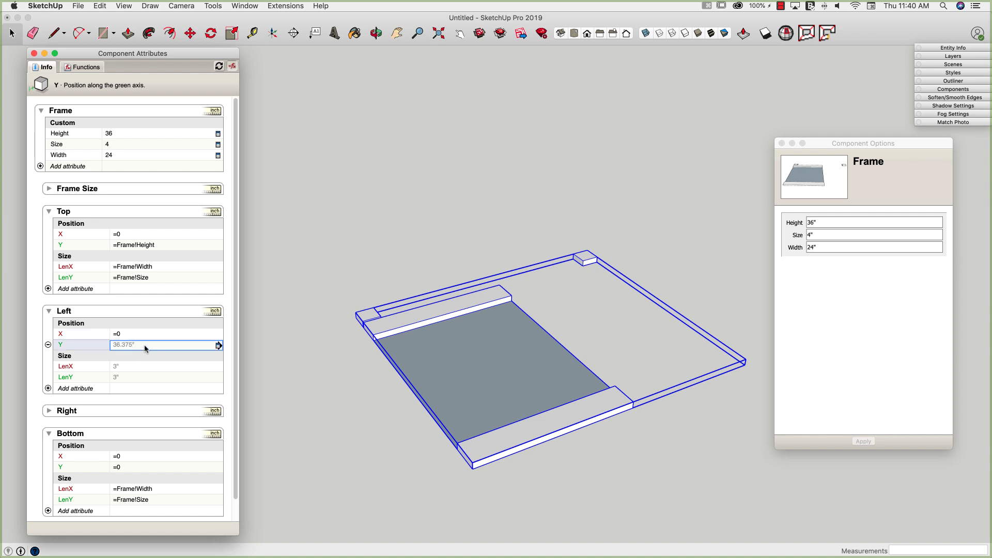
left_click(144, 345)
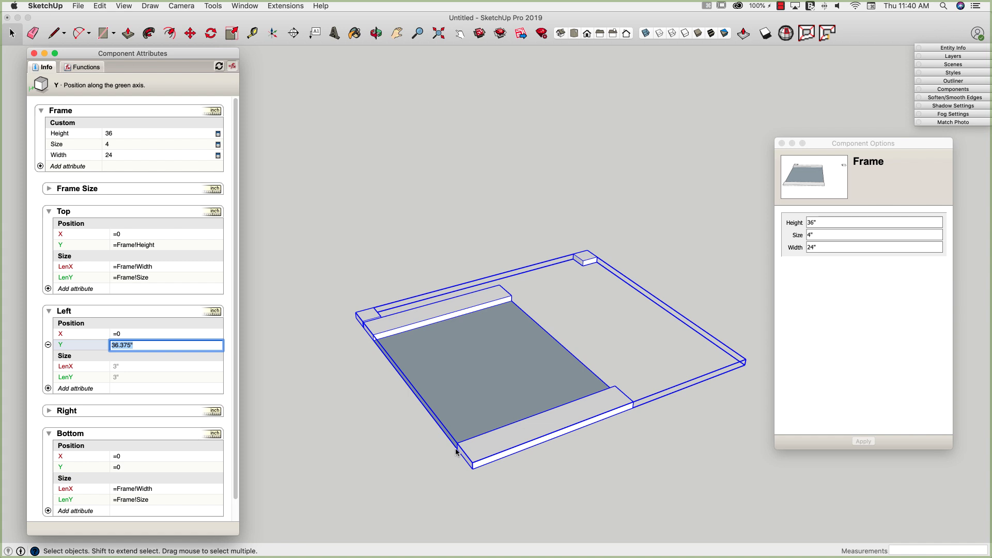
type("=")
left_click(66, 501)
key("Return")
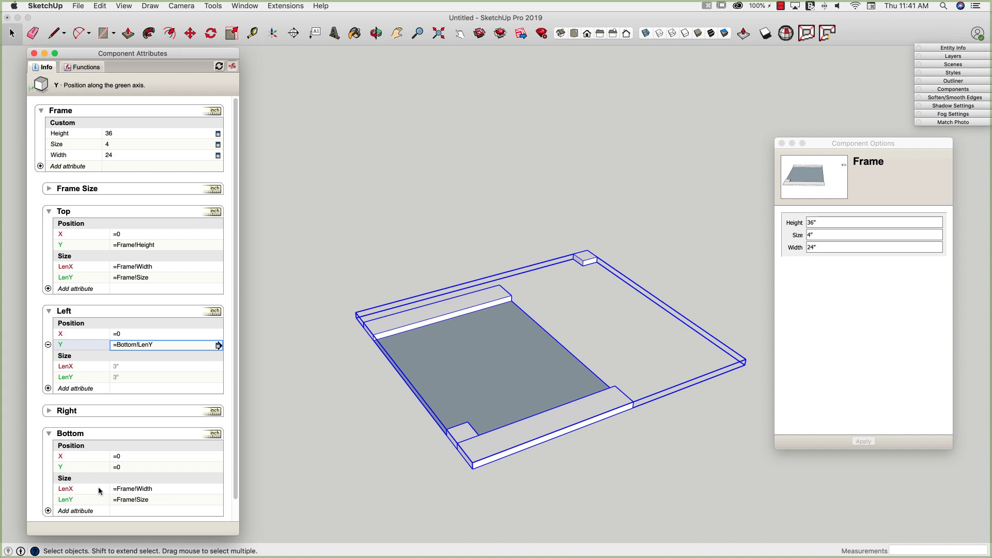
Set the Left subcomponent's LenX to =Frame!Size.
left_click(145, 368)
left_click(135, 367)
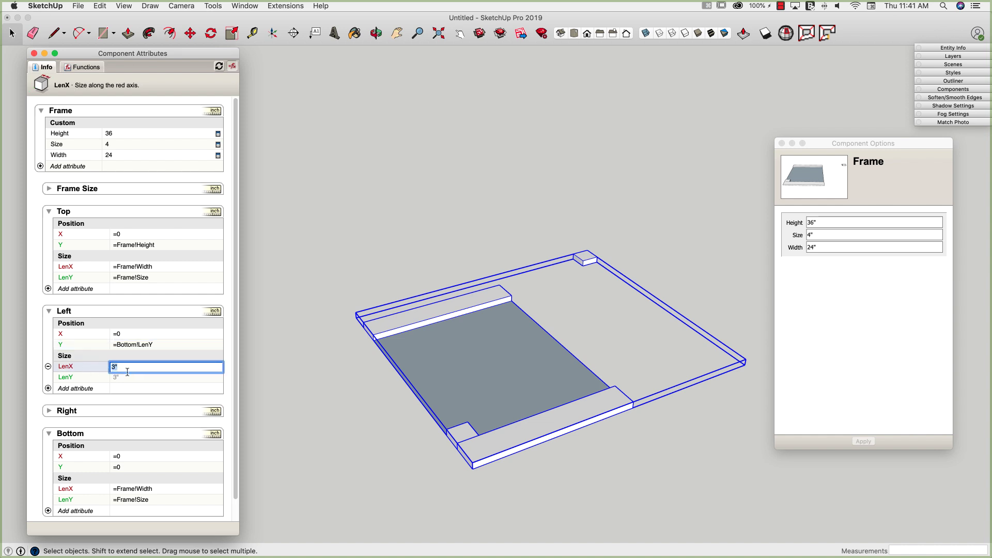
type("=")
left_click(61, 145)
key("Return")
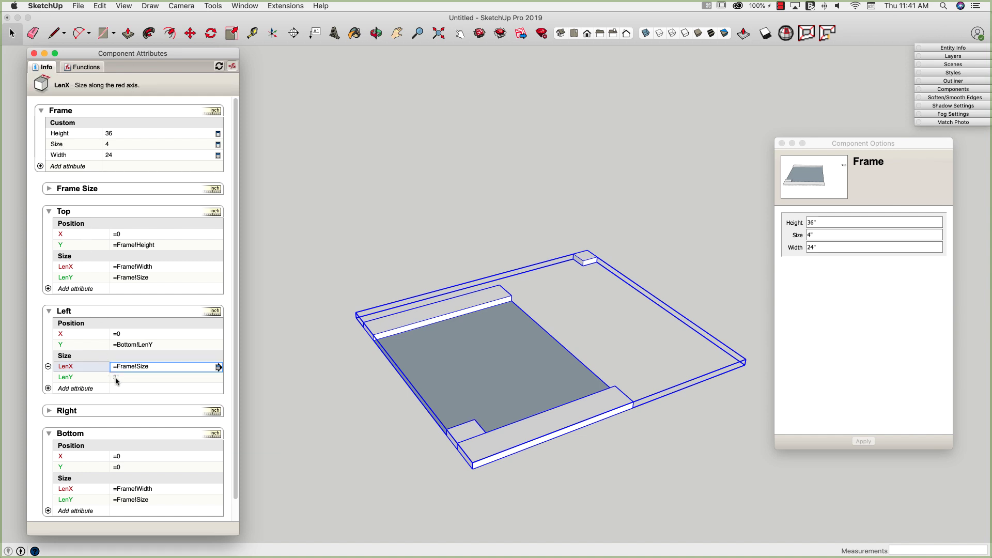
Set the Left subcomponent's LenY to =Frame!Height-Frame!Size-Frame!Size.
left_click(116, 377)
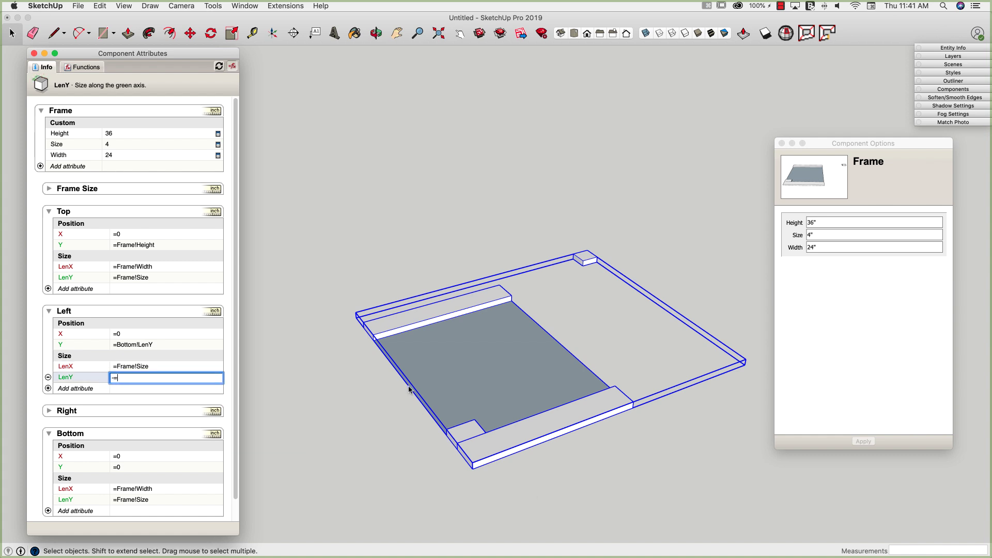
type("=")
left_click(74, 137)
type("-")
left_click(71, 146)
type("-")
left_click(70, 146)
key("Return")
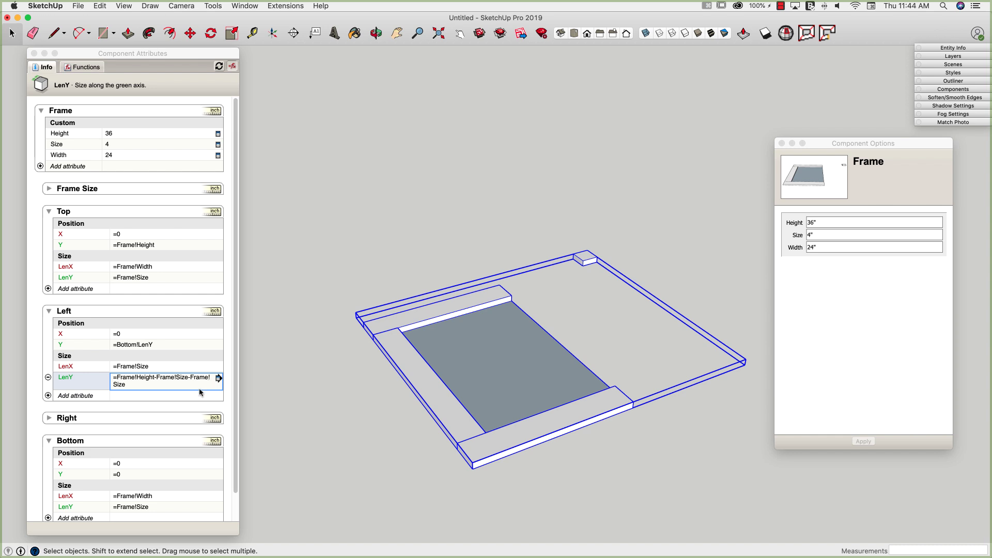
Shorten the Left subcomponent's LenY formula to =Frame!Height-2*Frame!Size.
left_click(190, 388)
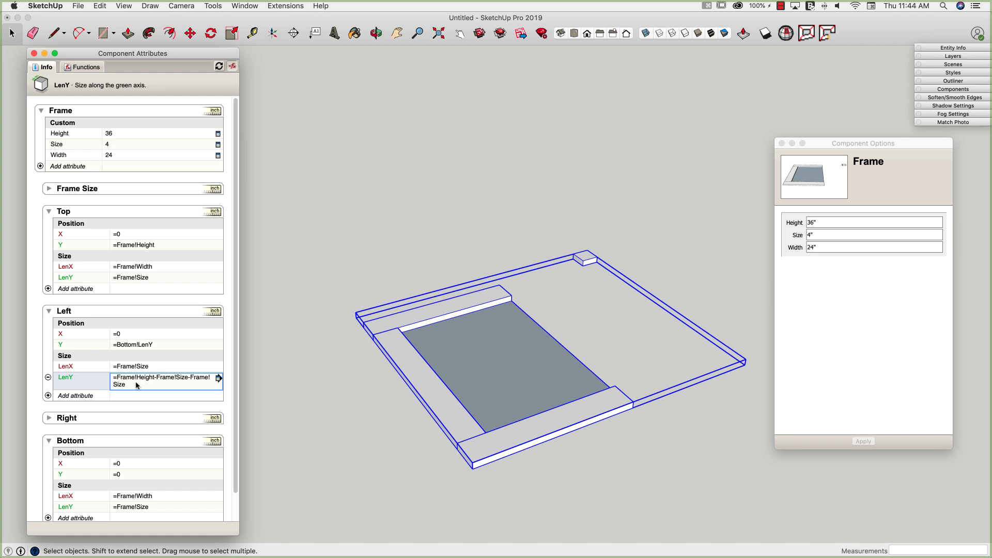
left_click(134, 386)
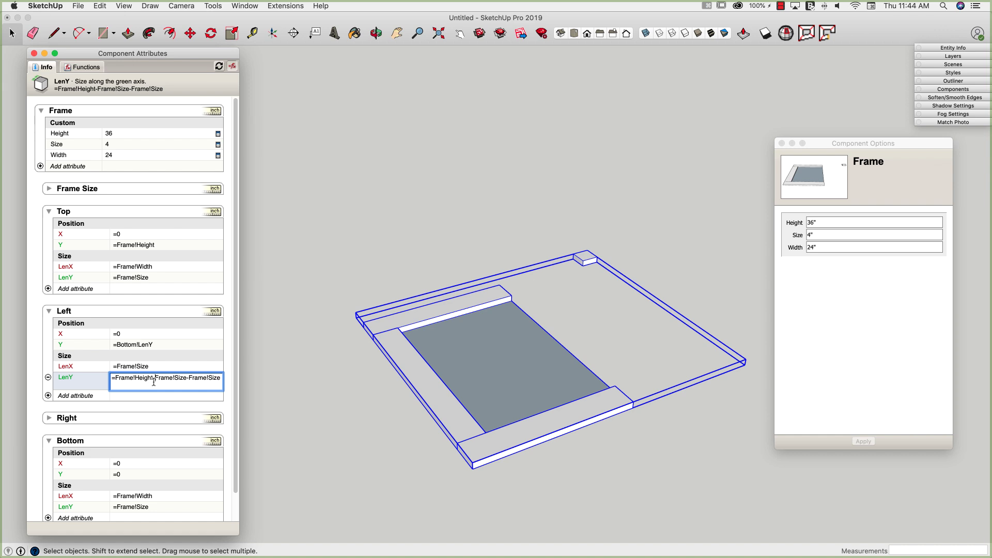
type("2*")
left_click_drag(162, 386, 191, 378)
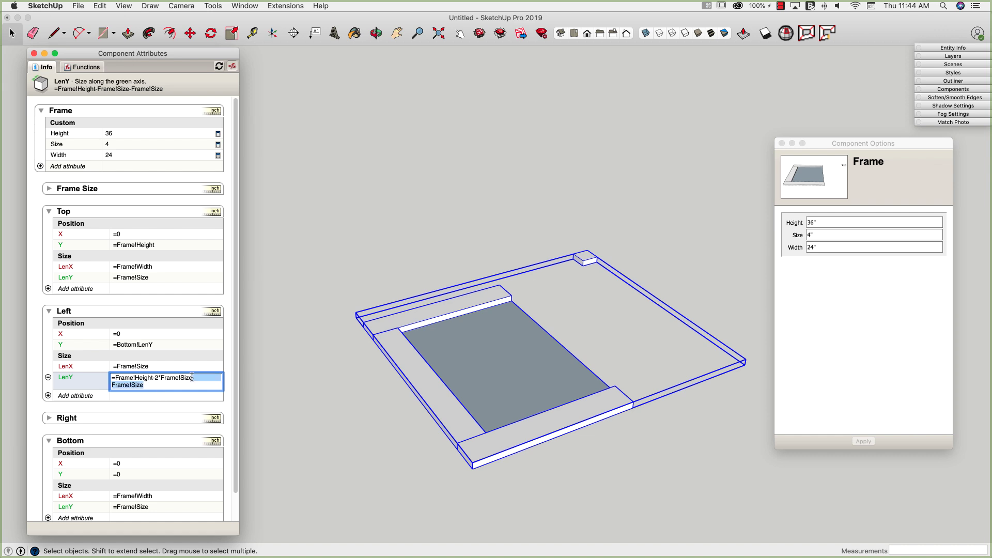
key("BackSpace")
key("Return")
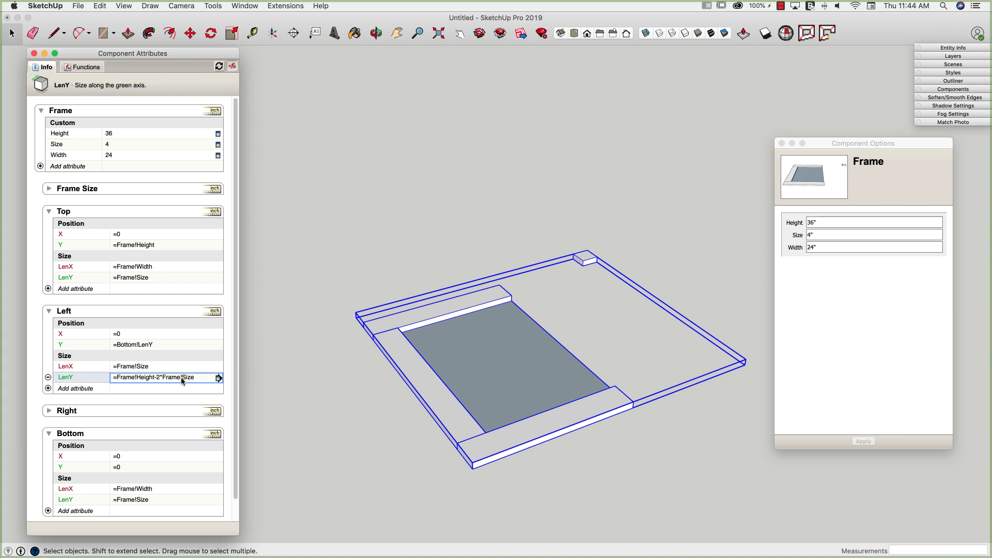
Deselect and reselect the frame, expand the Right subcomponent's attribute list and collapse those of Top and Left.
left_click(305, 392)
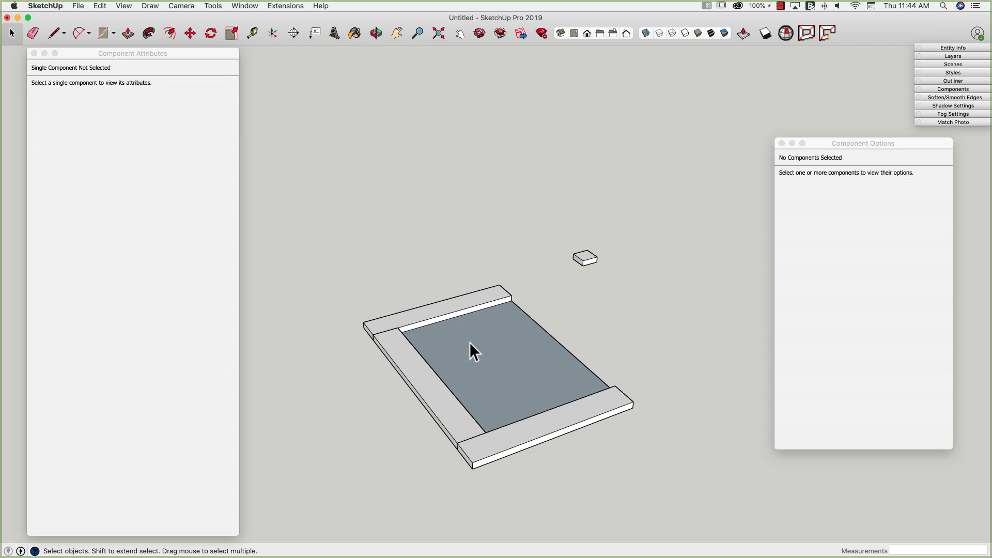
left_click(469, 342)
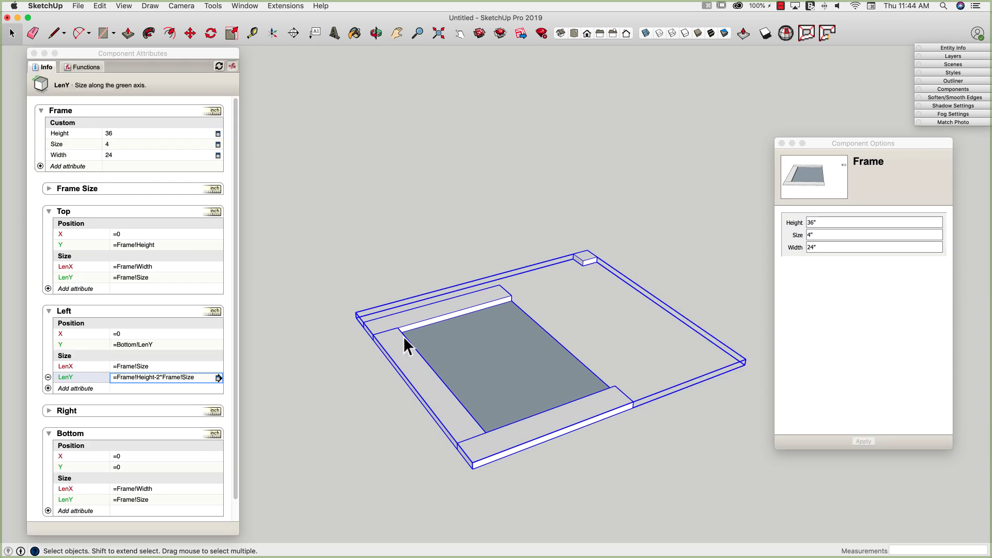
left_click(49, 412)
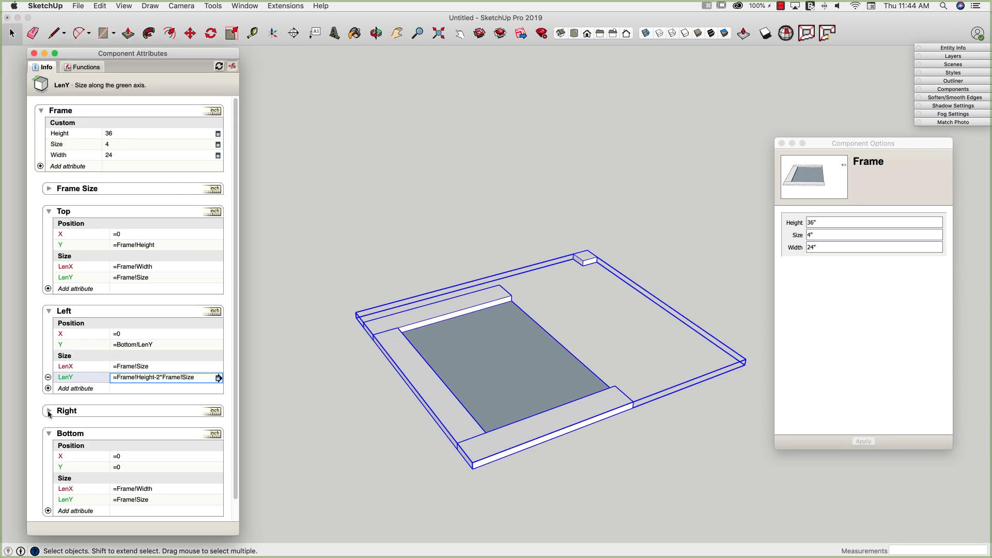
left_click(49, 413)
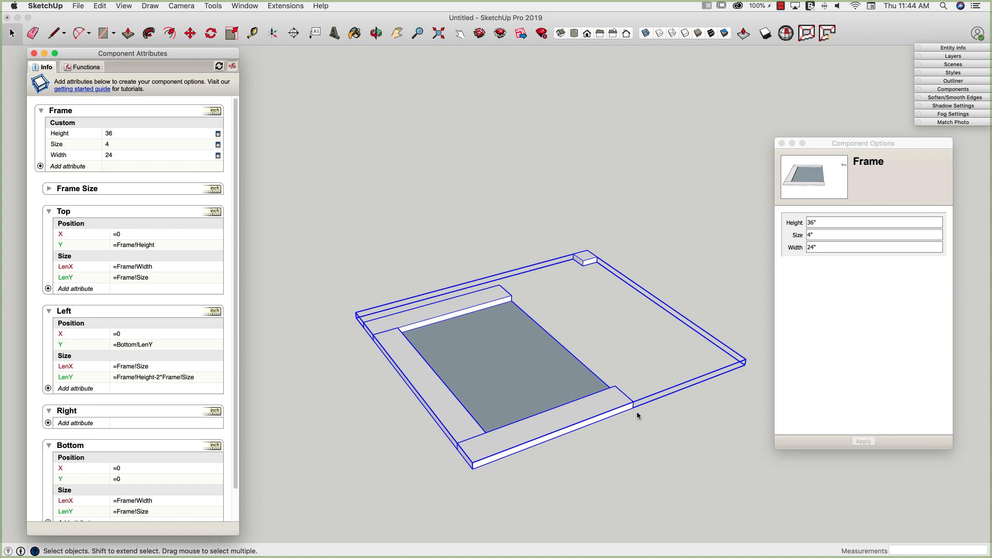
left_click(57, 214)
left_click(50, 233)
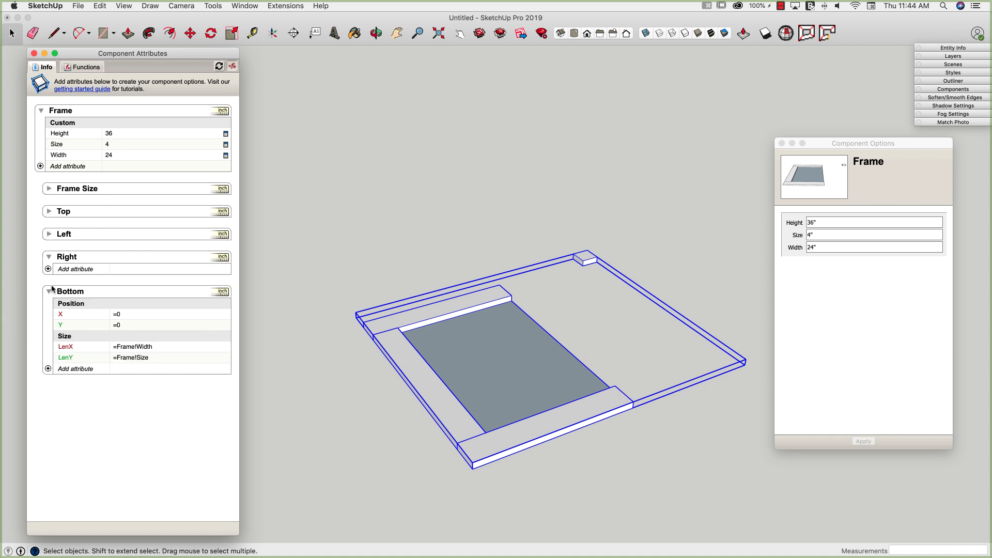
Add the position attributes X and Y and the size attributes LenX and LenY to the Right subcomponent.
left_click(48, 270)
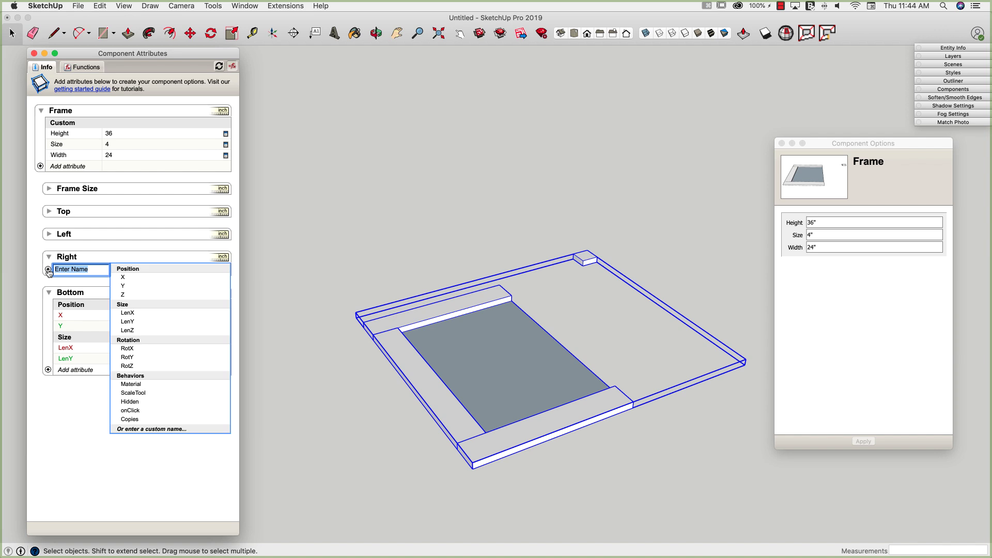
left_click(123, 277)
left_click(48, 291)
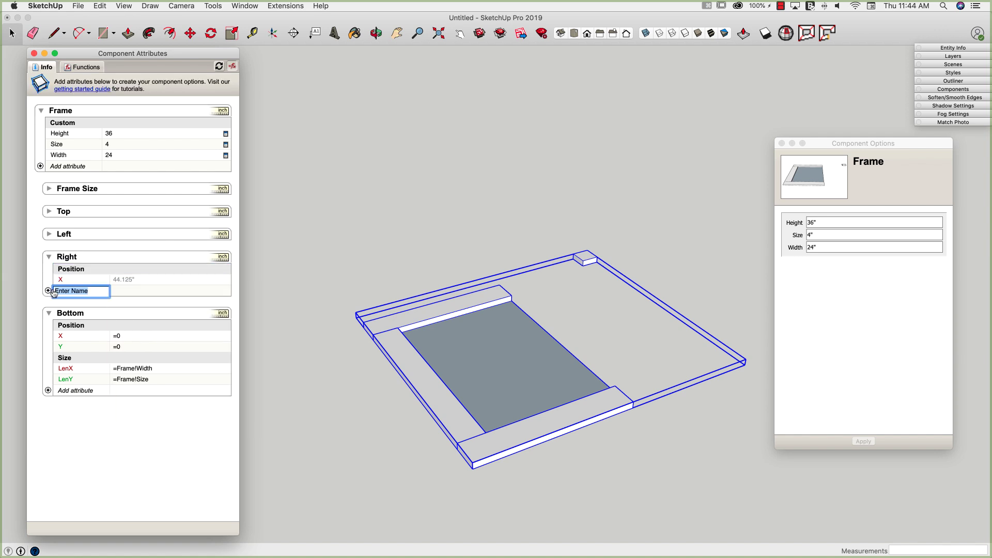
left_click(121, 301)
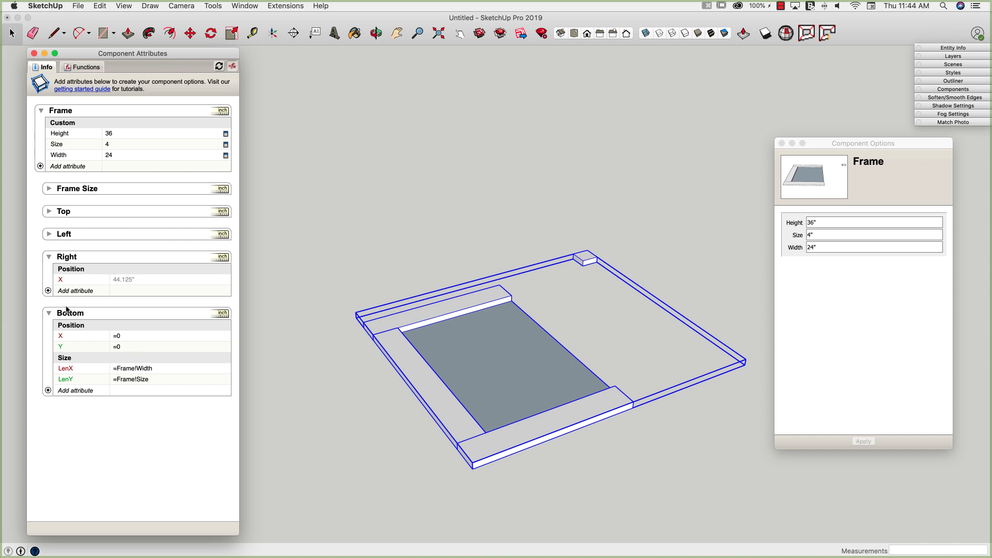
left_click(48, 301)
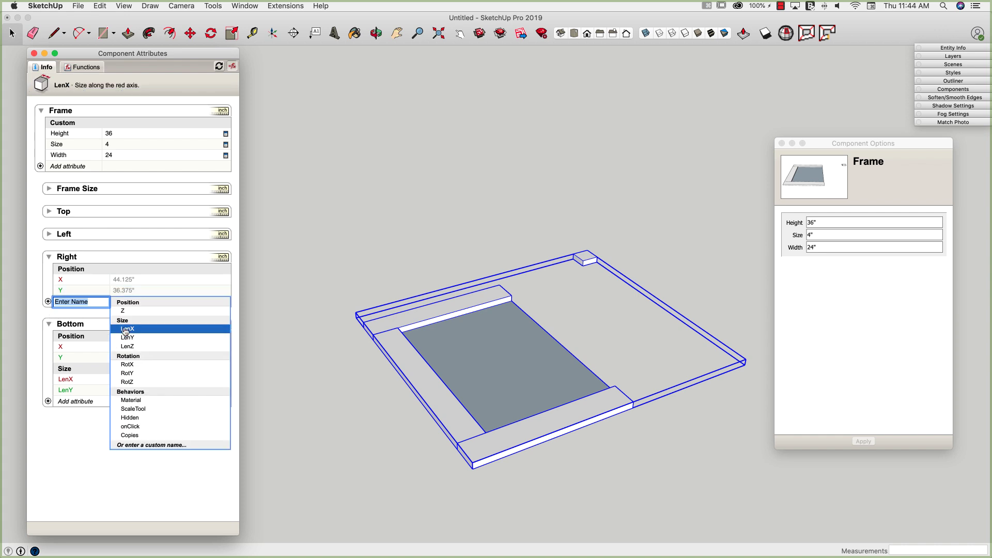
left_click(127, 328)
left_click(48, 323)
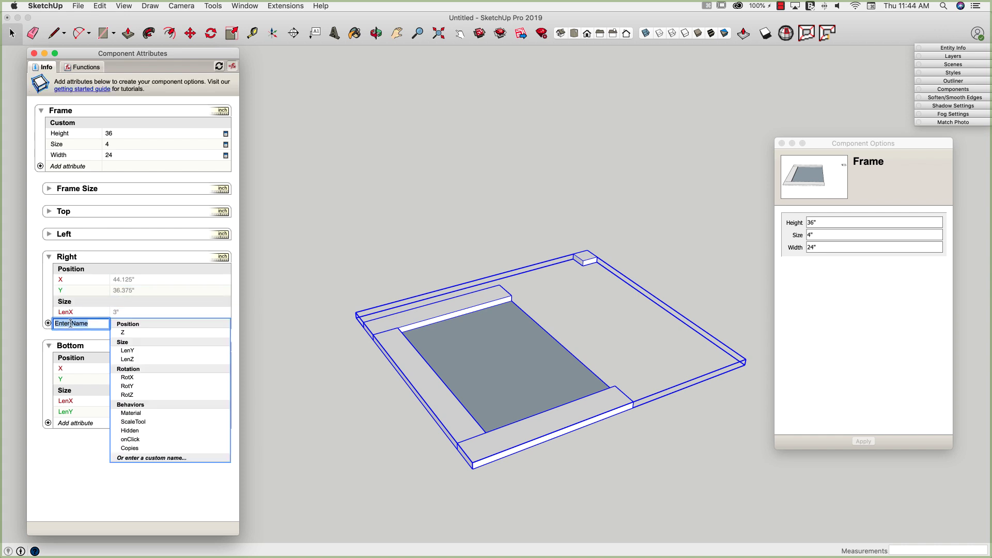
left_click(126, 351)
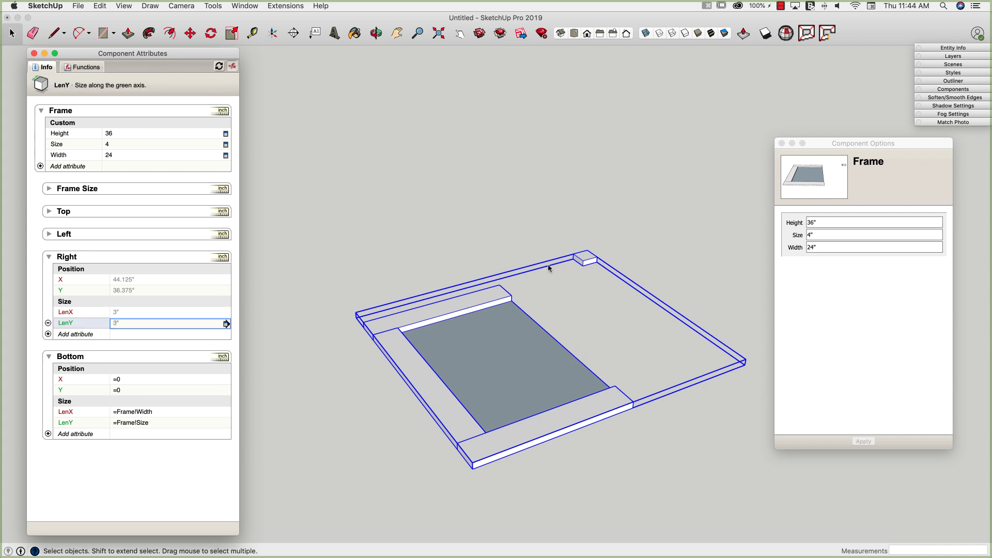
Open the Right piece for editing, examine its axes origin from another angle, and close it again.
double_click(586, 259)
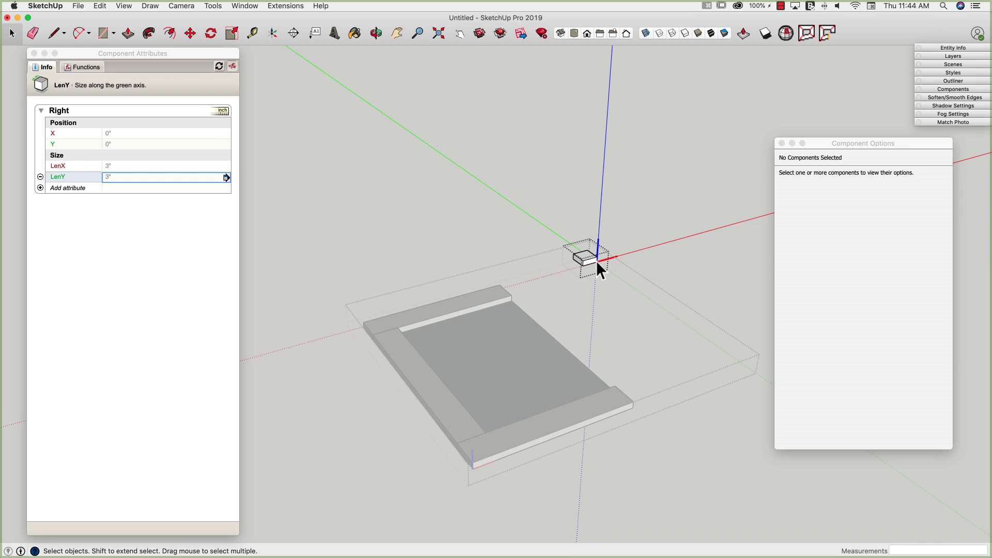
middle_click_drag(619, 389, 440, 417)
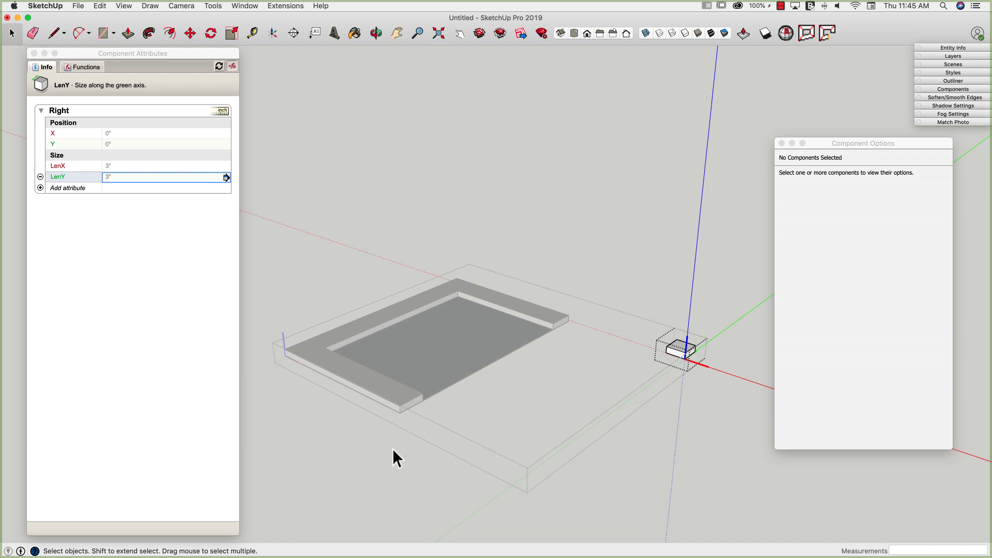
key("Escape")
key("Escape")
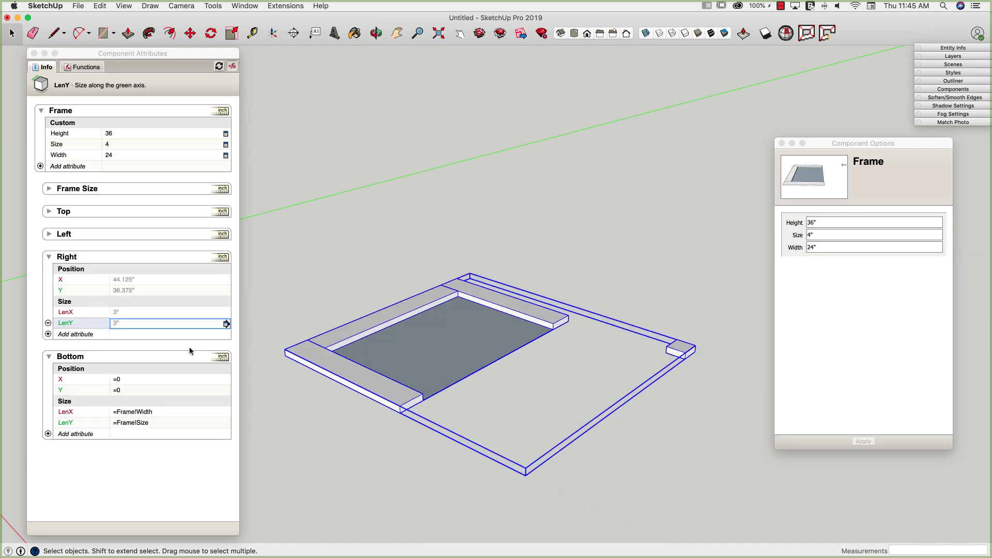
Try setting the Right subcomponent's LenX to =Frame!Width.
left_click(78, 313)
left_click(125, 316)
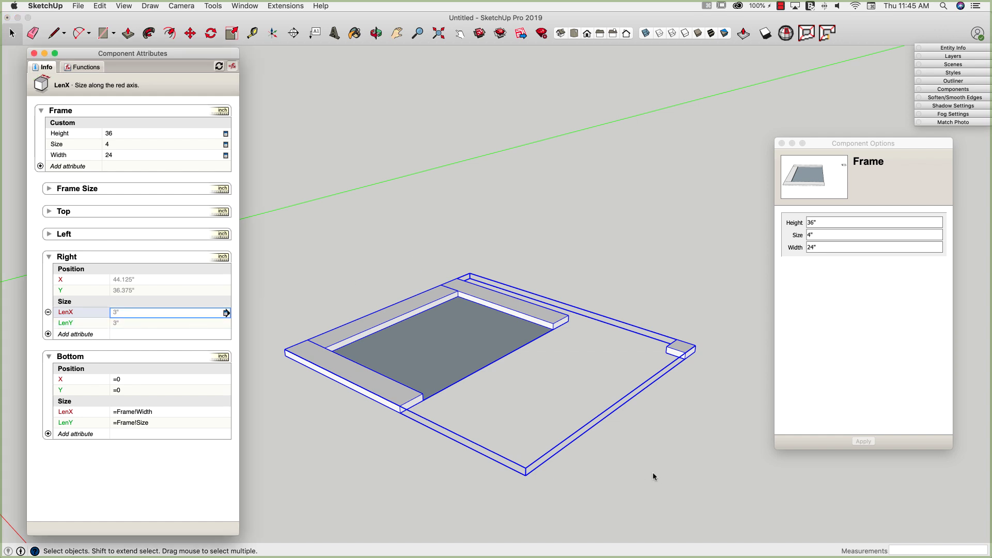
left_click(137, 312)
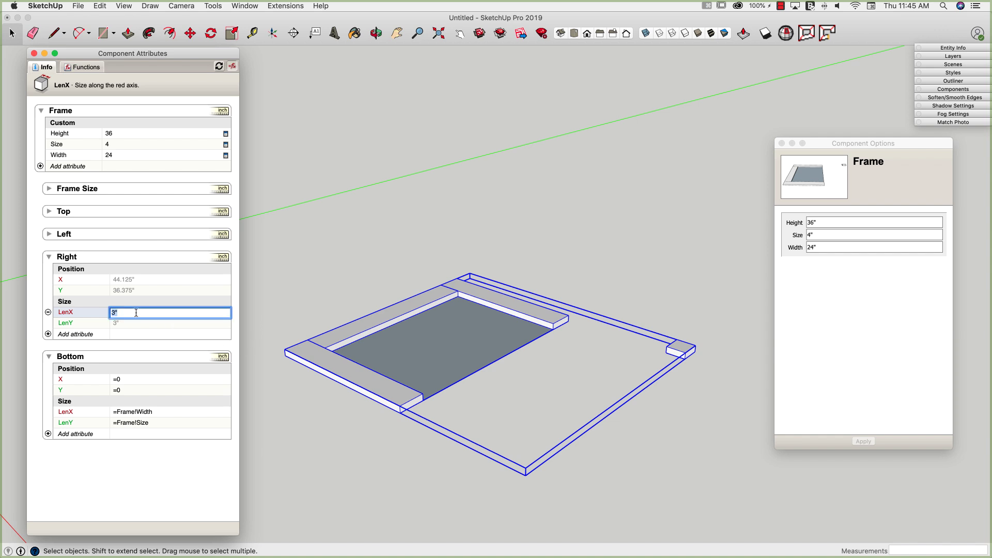
type("=")
left_click(82, 155)
key("Return")
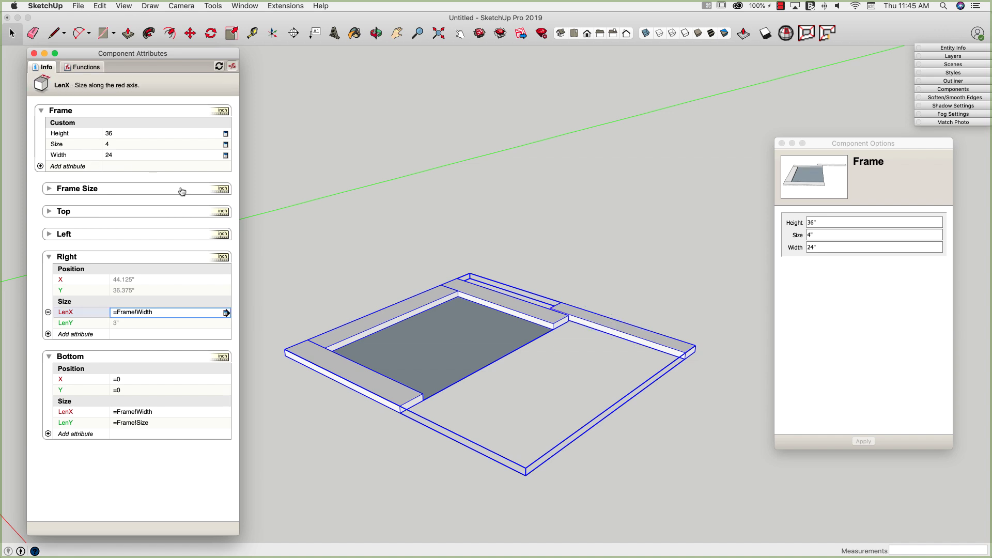
Remove the Right subcomponent's LenX formula and return its length to 3 inches.
left_click(158, 312)
left_click_drag(158, 312, 47, 312)
key("BackSpace")
key("Return")
left_click(123, 311)
left_click_drag(123, 312, 93, 314)
type("3")
key("Return")
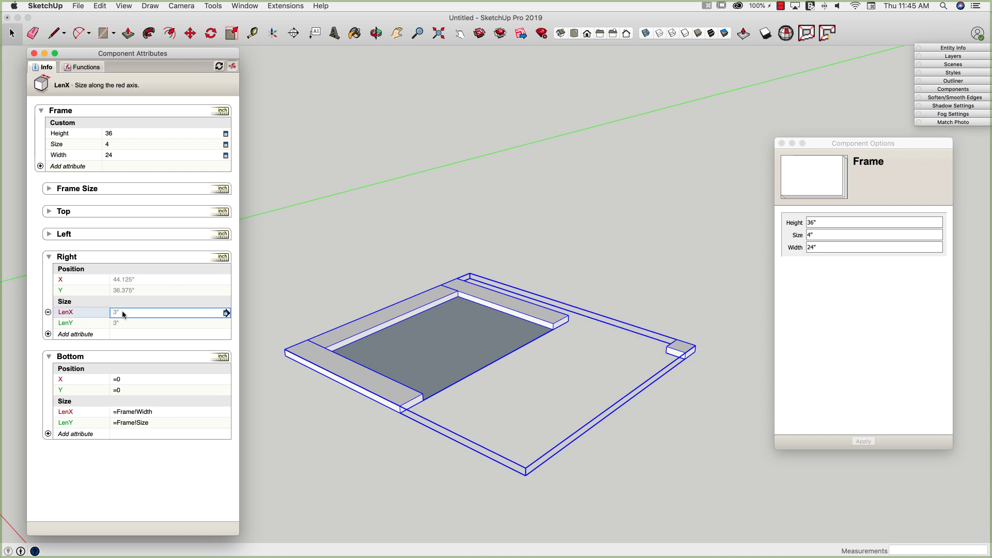
Set the Right subcomponent's X position to =Frame!Width and its Y position to =Bottom!LenY.
left_click(136, 280)
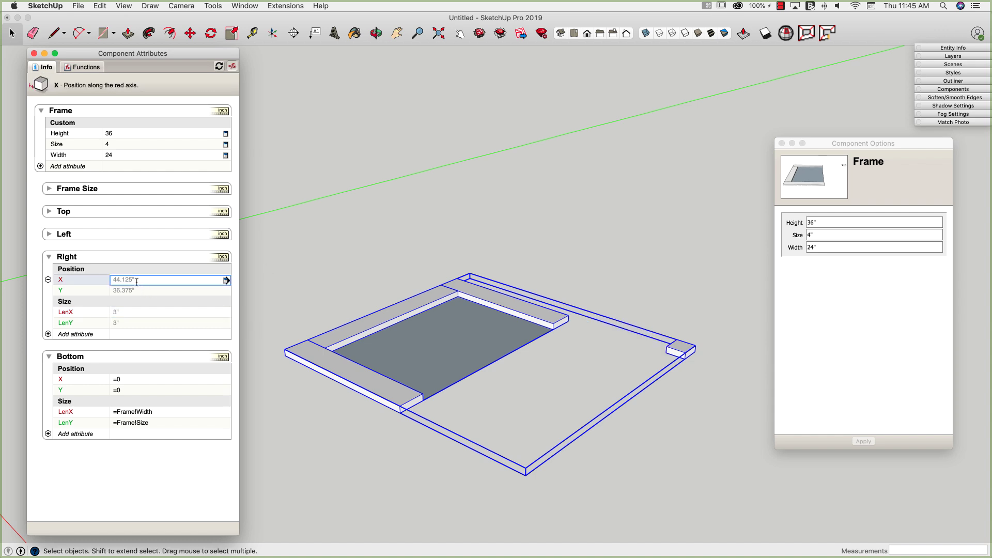
type("=")
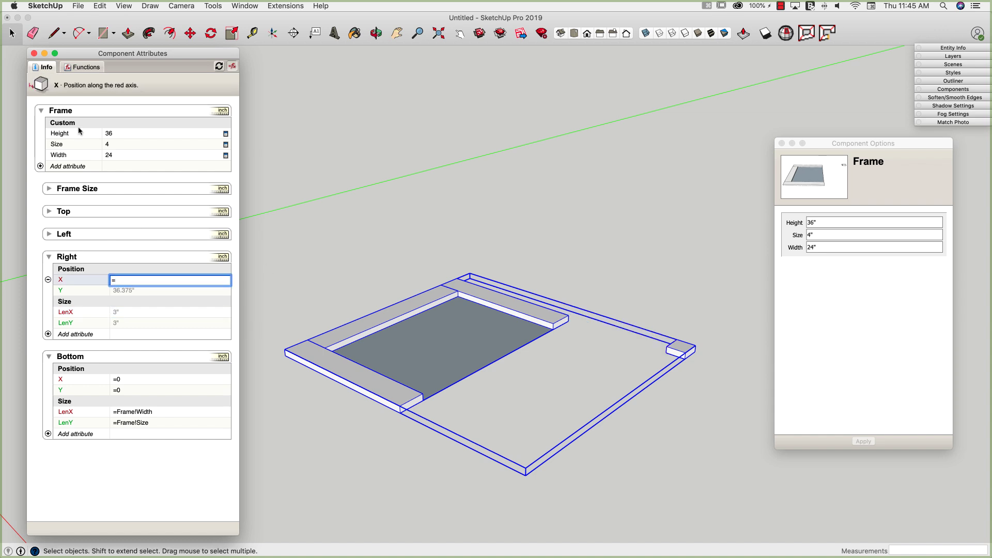
left_click(68, 157)
key("Return")
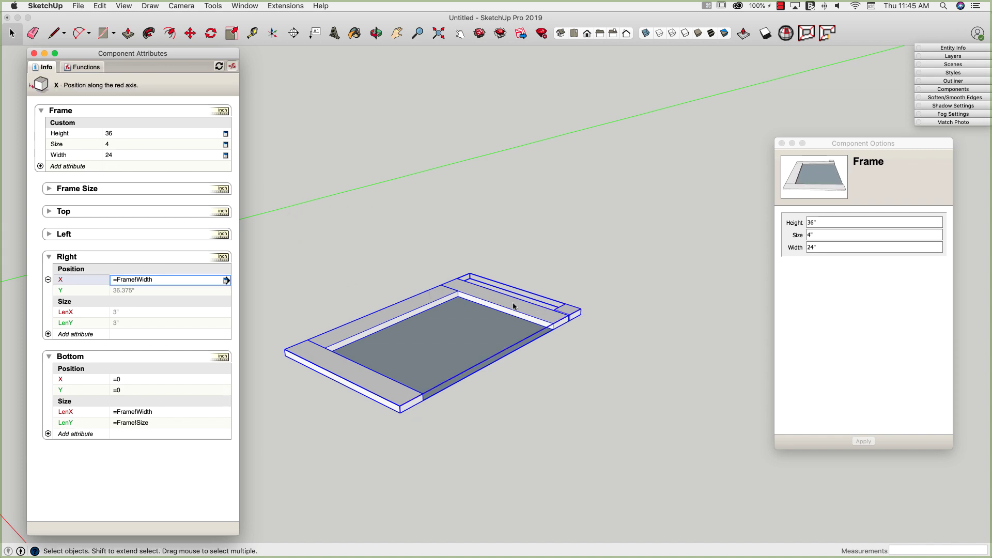
left_click(128, 290)
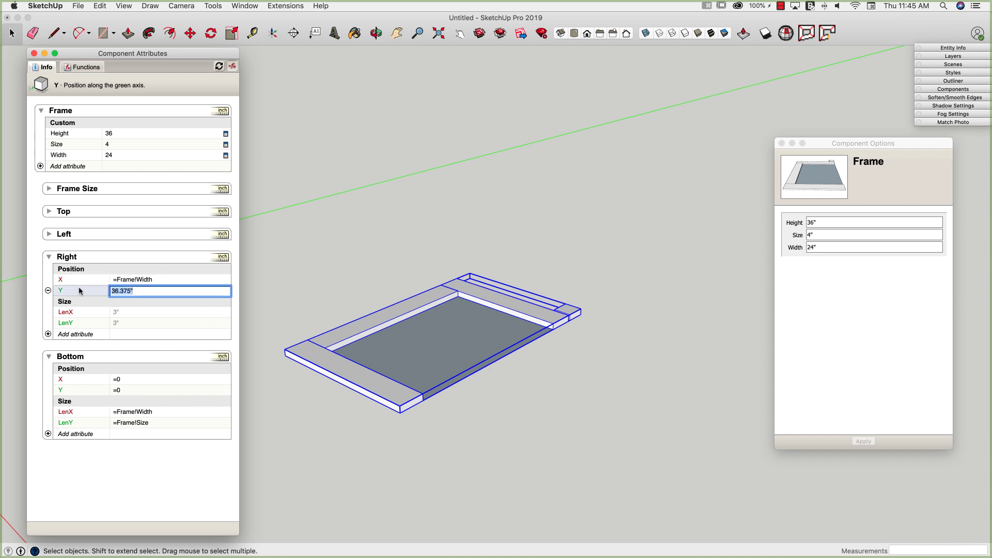
type("=")
left_click(118, 426)
key("Return")
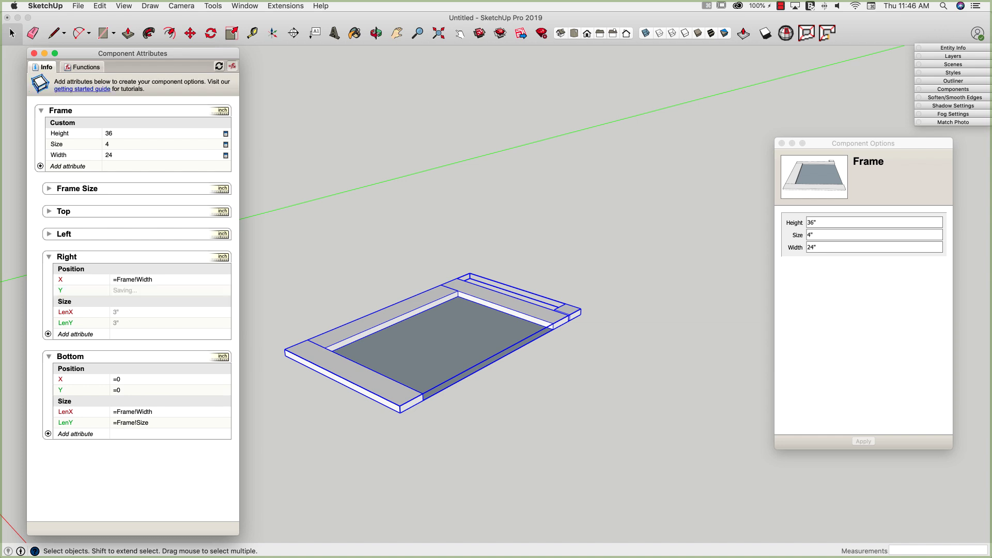
Set the Right subcomponent's LenX to =Frame!Size.
left_click(132, 313)
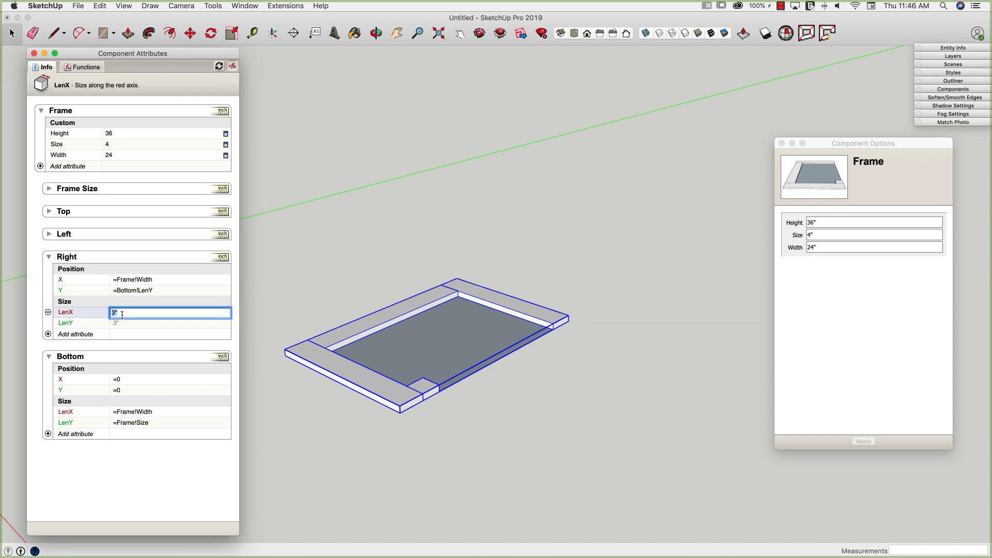
type("=")
left_click(93, 144)
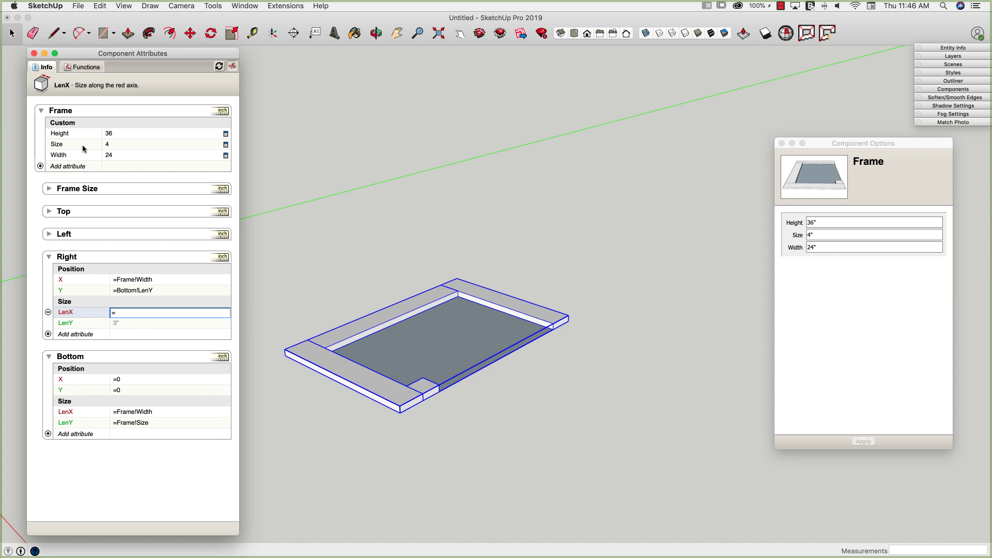
key("Return")
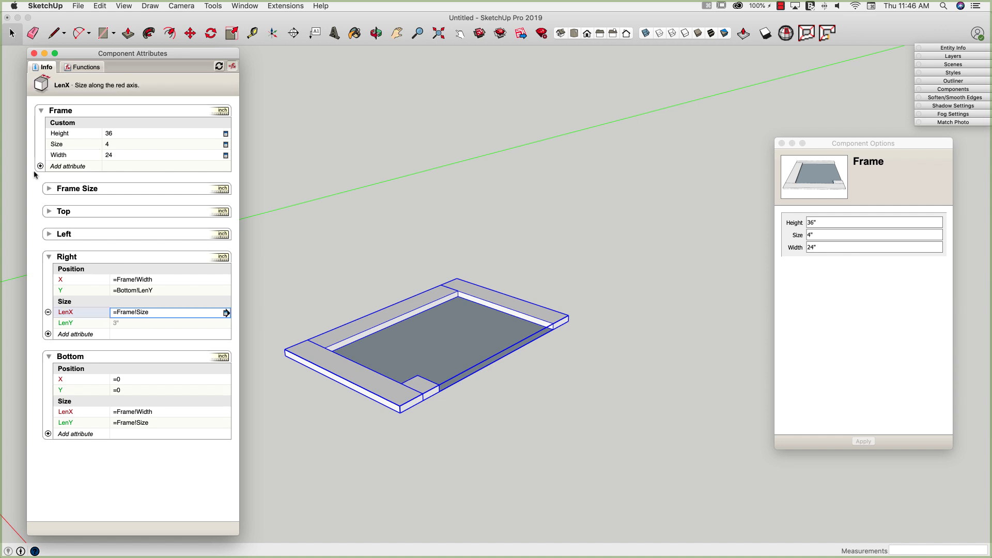
Set the Right subcomponent's LenY to =Frame!Height-2*Frame!Size.
left_click(123, 323)
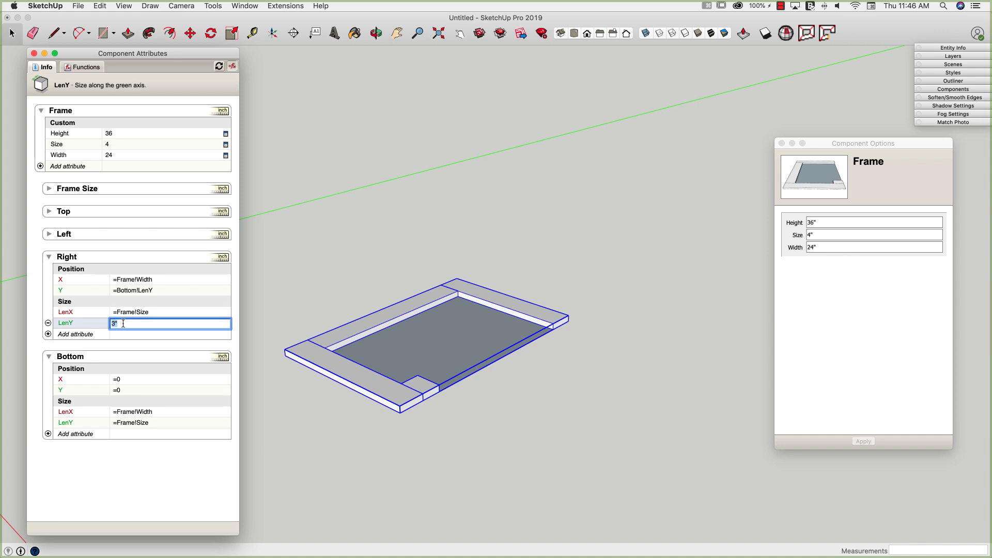
type("=")
left_click(71, 135)
type("-28")
left_click(85, 144)
key("Return")
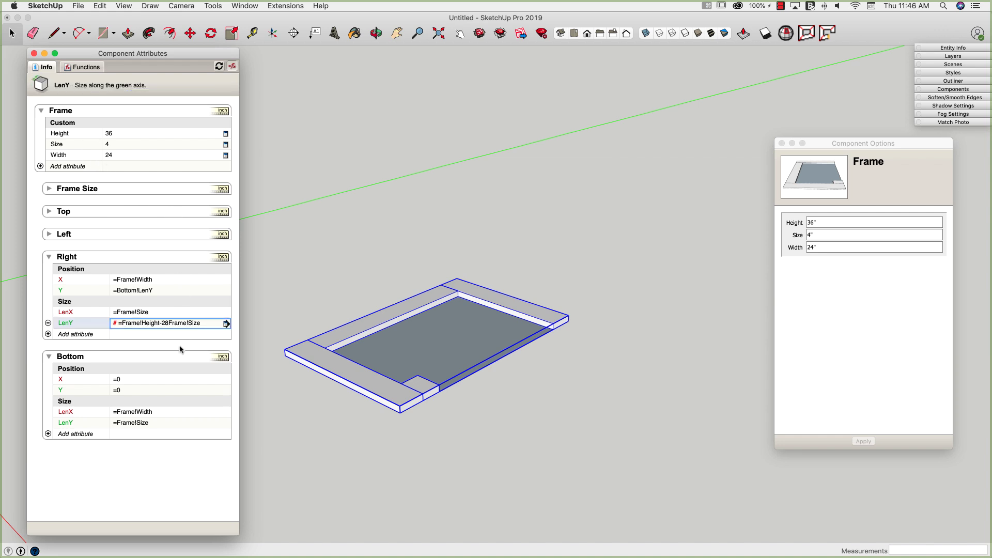
left_click(167, 324)
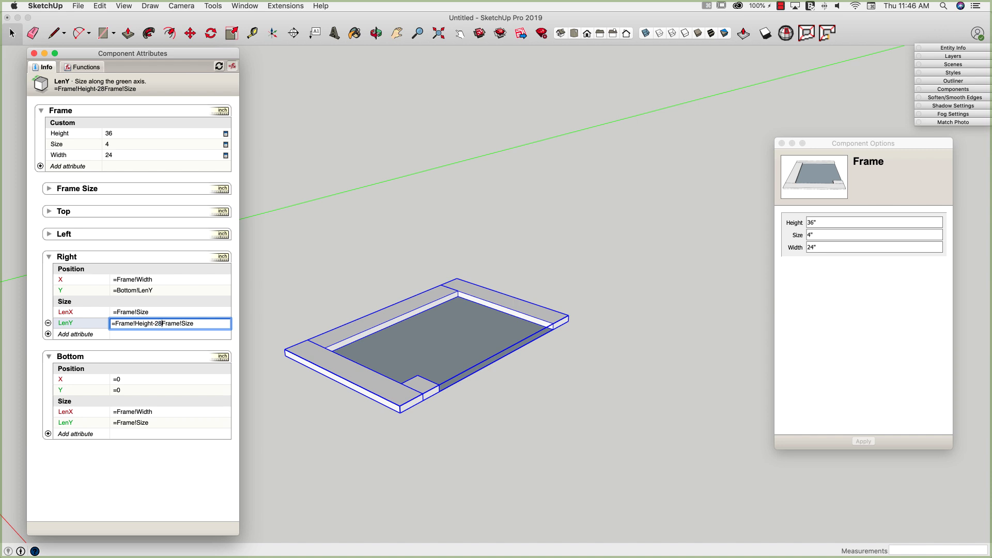
key("BackSpace")
type("*")
key("Return")
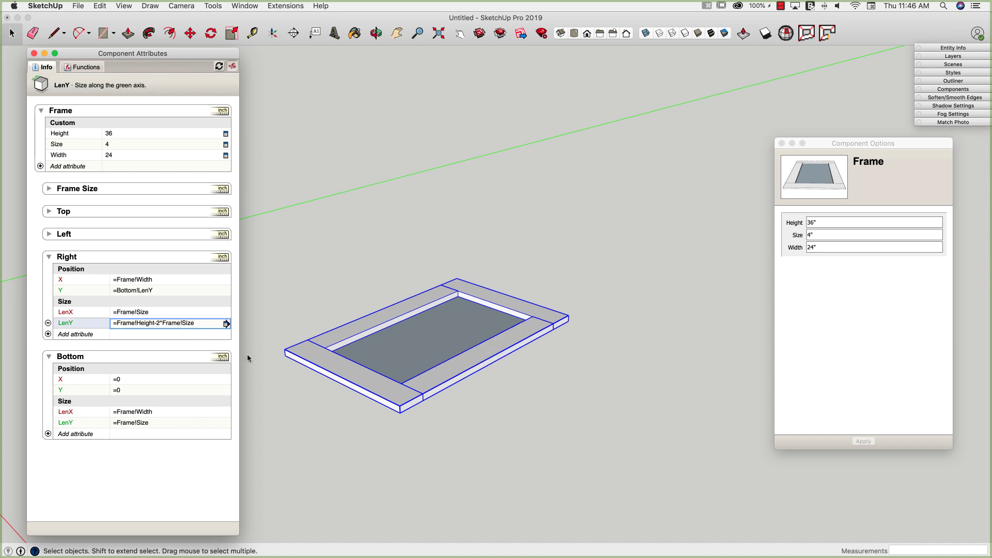
Test the completed frame through its component options by setting Height to 32 inches and Width to 38 inches.
middle_click_drag(267, 369, 334, 476)
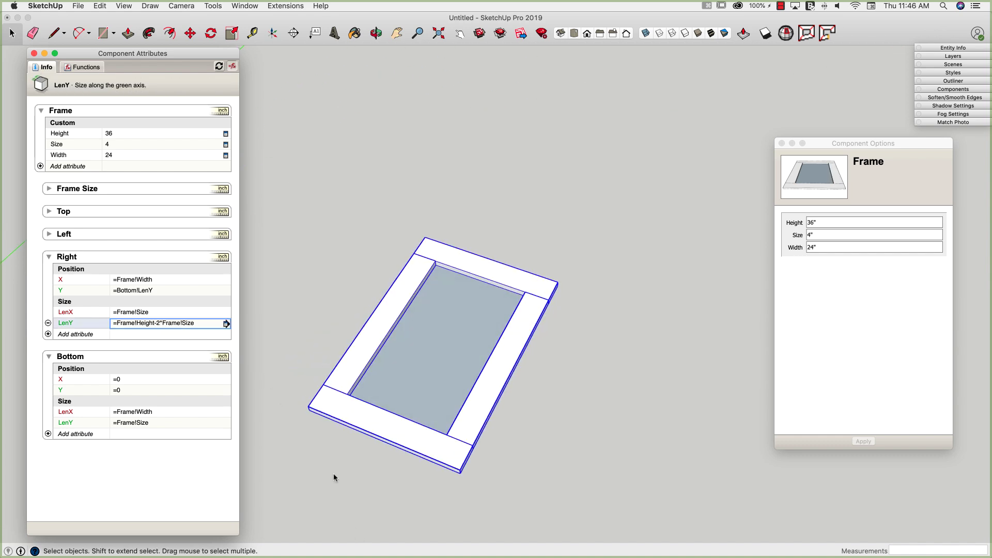
scroll(324, 482, "up", 4)
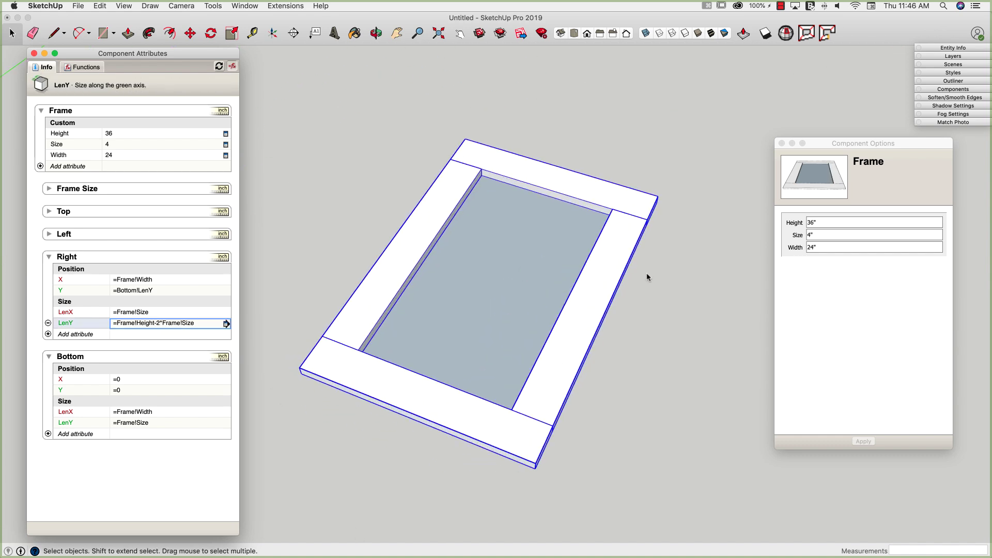
left_click(817, 225)
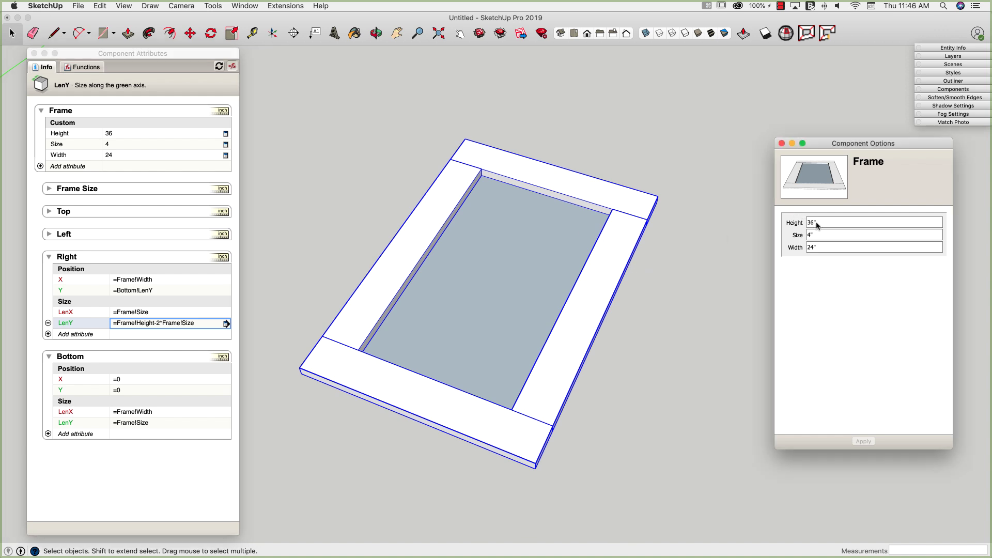
left_click_drag(820, 225, 806, 224)
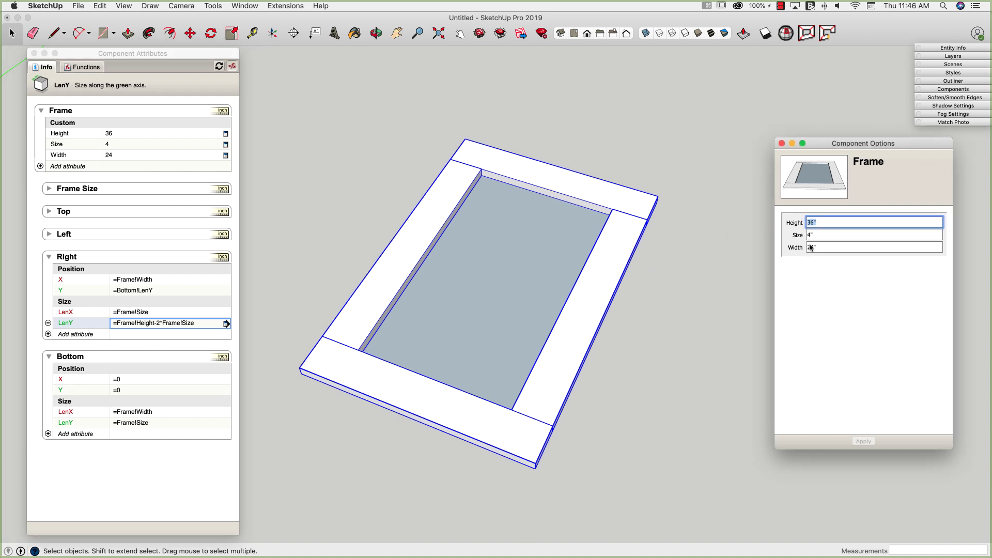
type("32")
key("Return")
left_click(815, 247)
double_click(815, 248)
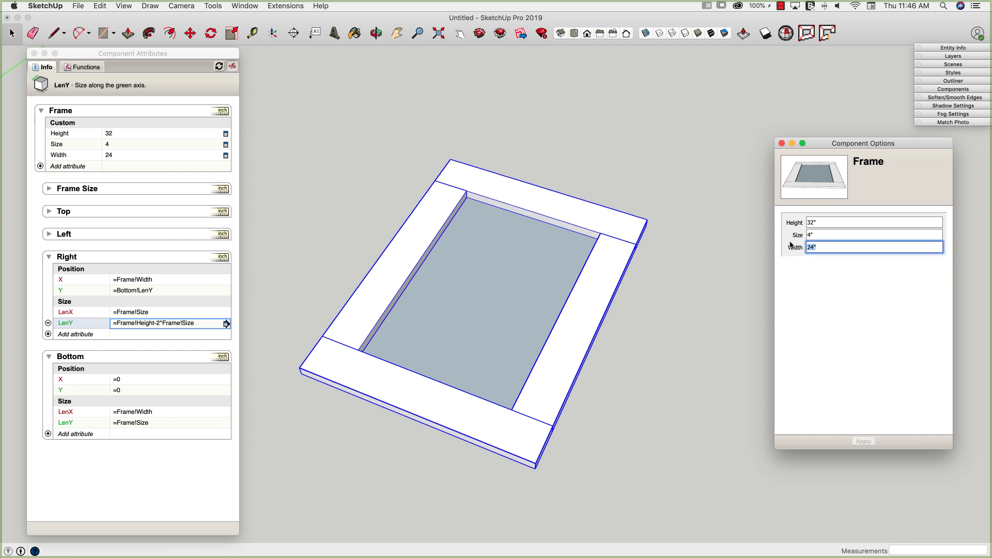
type("38")
key("Return")
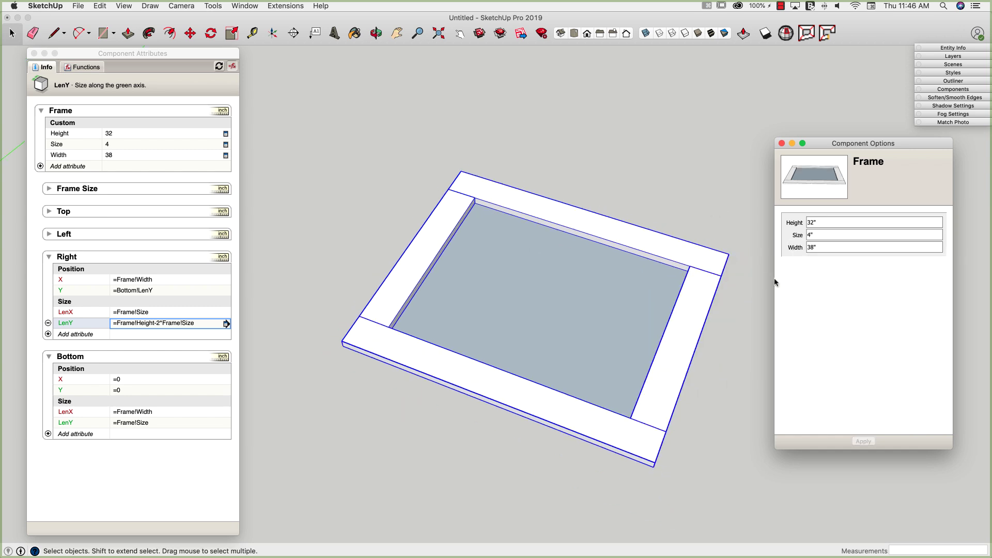
Try the frame's Size option at 2 inches and at 8 inches.
double_click(850, 235)
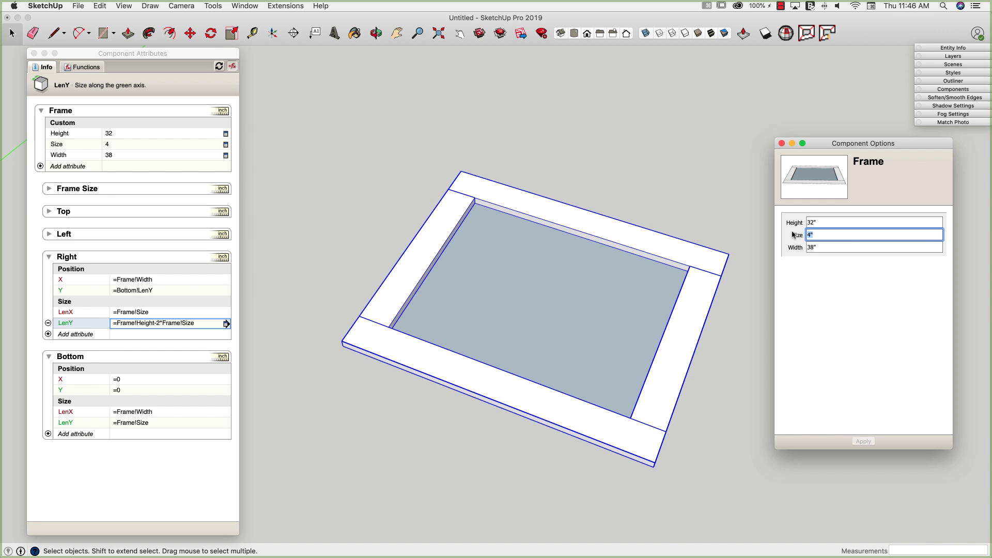
type("2")
key("Return")
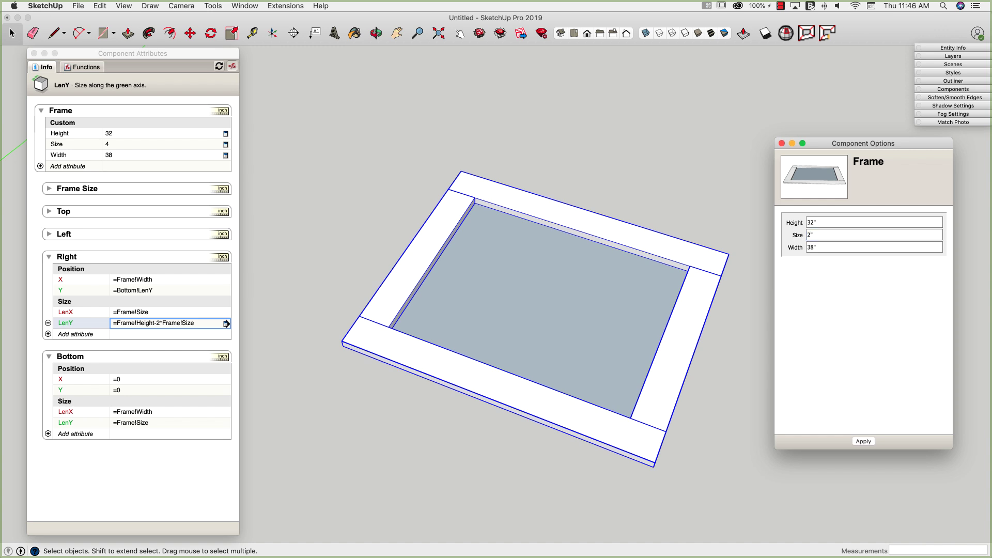
left_click(806, 234)
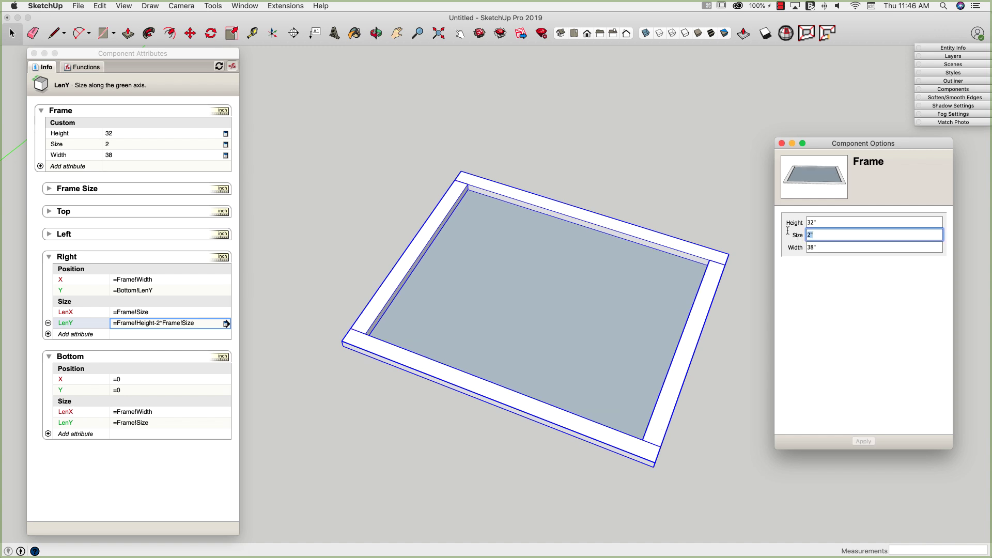
type("8")
key("Return")
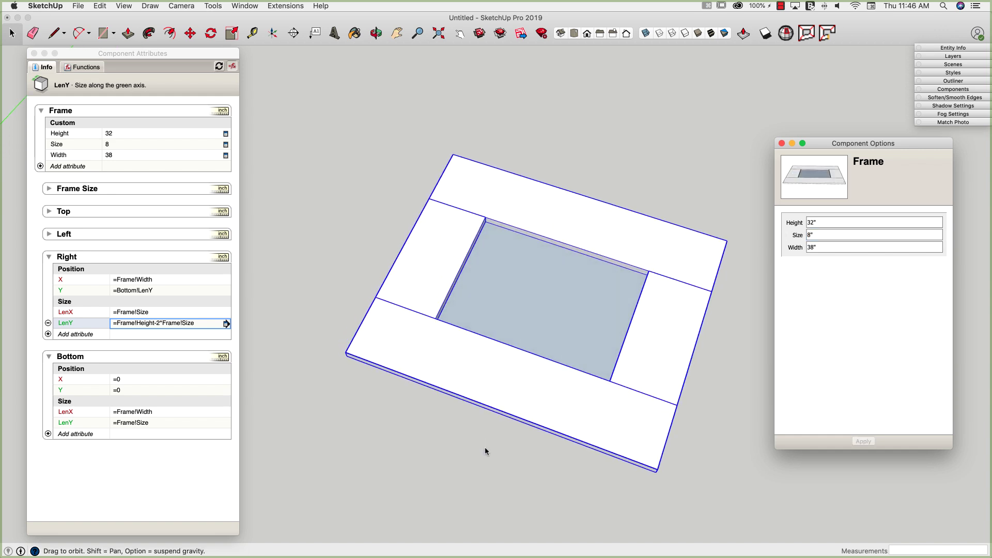
Set the frame's Size option to 6 inches.
left_click(805, 234)
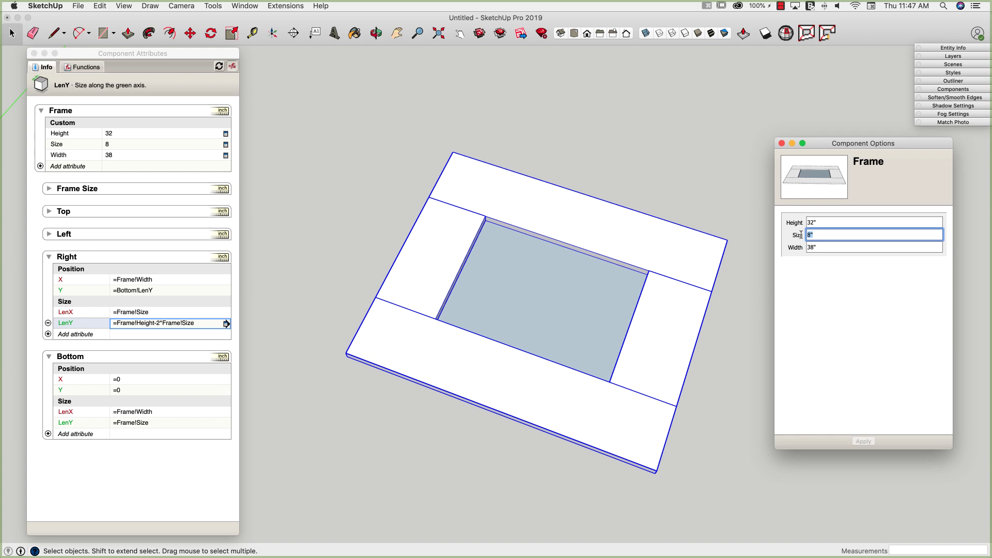
type("6")
key("Return")
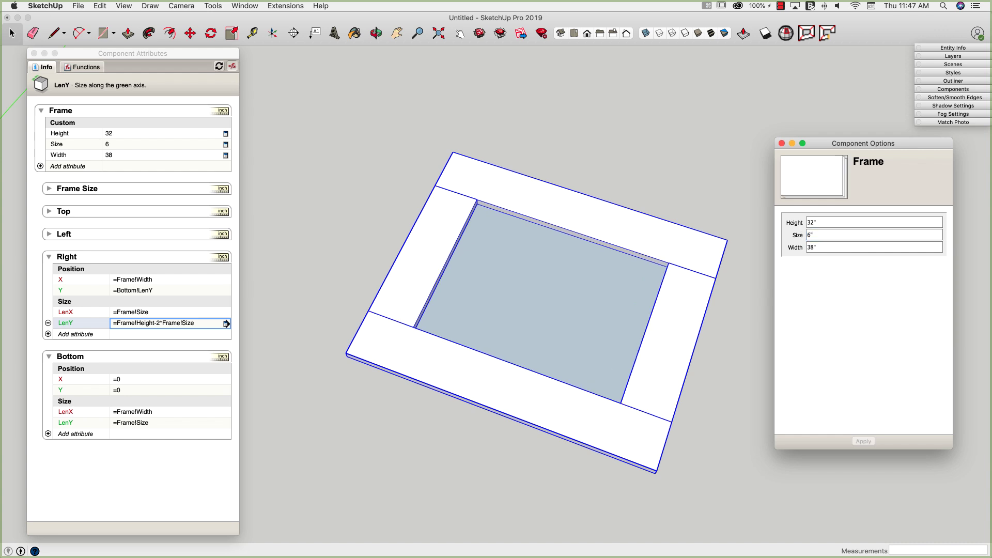